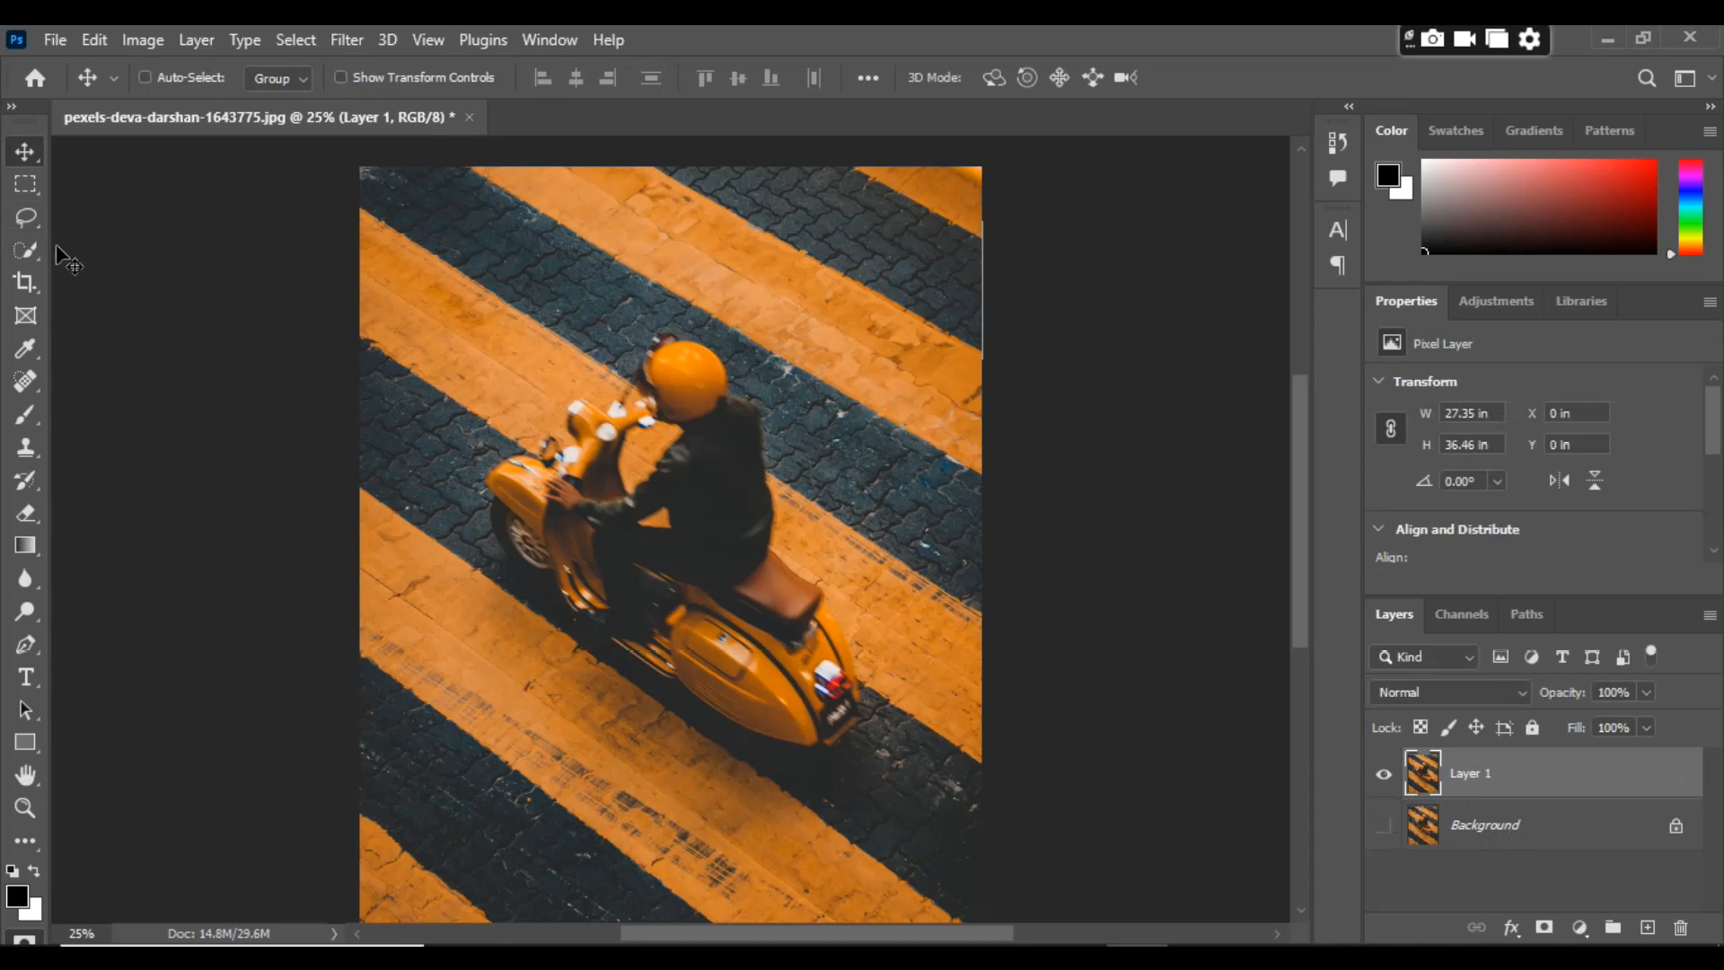
Step: Lasso loosely around the rider and scooter and remove them with Content-Aware Fill, output to a new layer
left_click(27, 218)
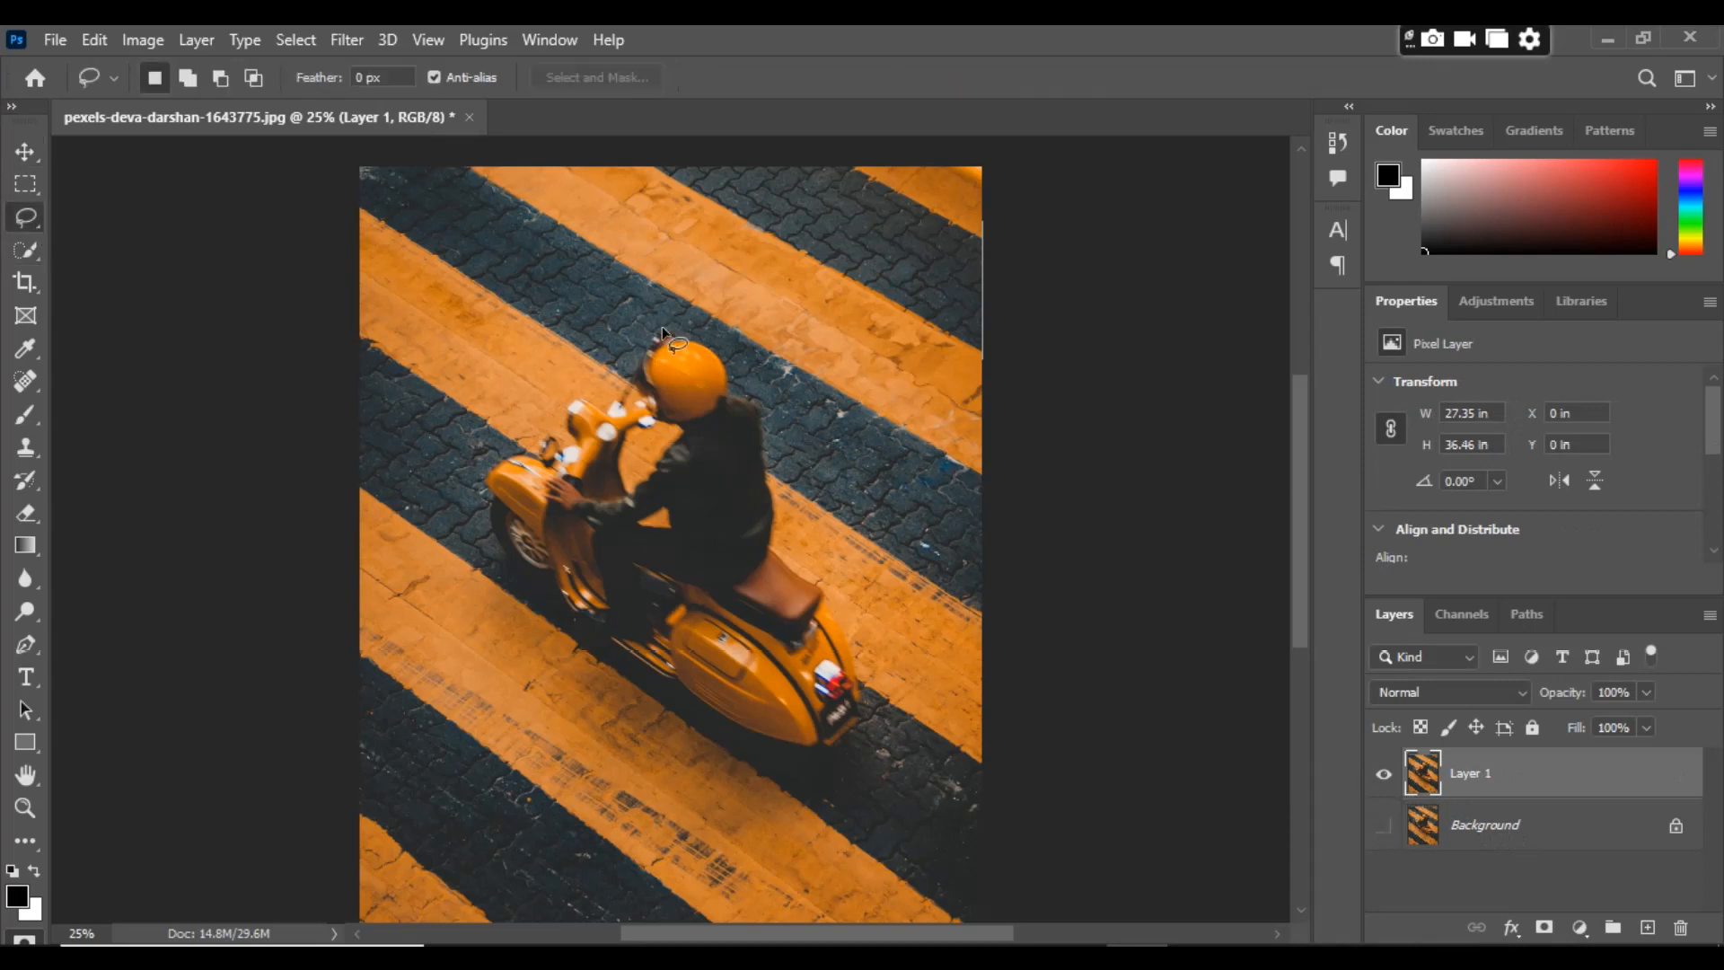
mouse_move(549, 403)
left_mouse_down()
mouse_move(481, 530)
mouse_move(643, 332)
mouse_move(663, 341)
left_mouse_up()
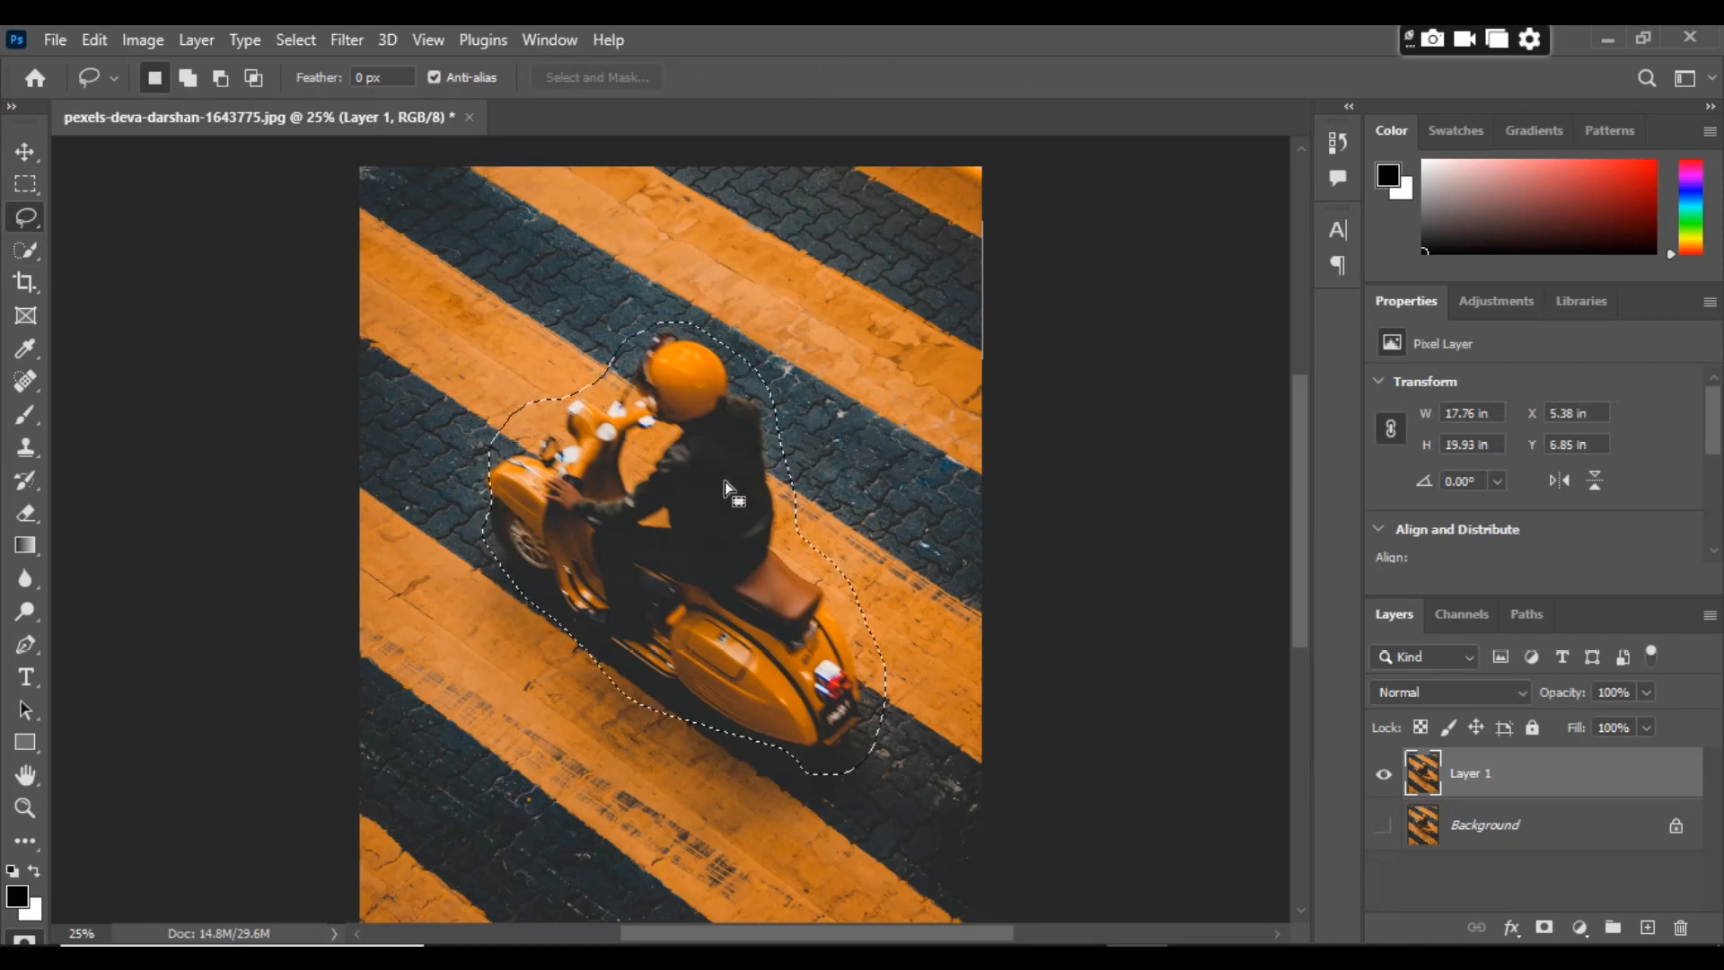
left_click(97, 37)
left_click(215, 477)
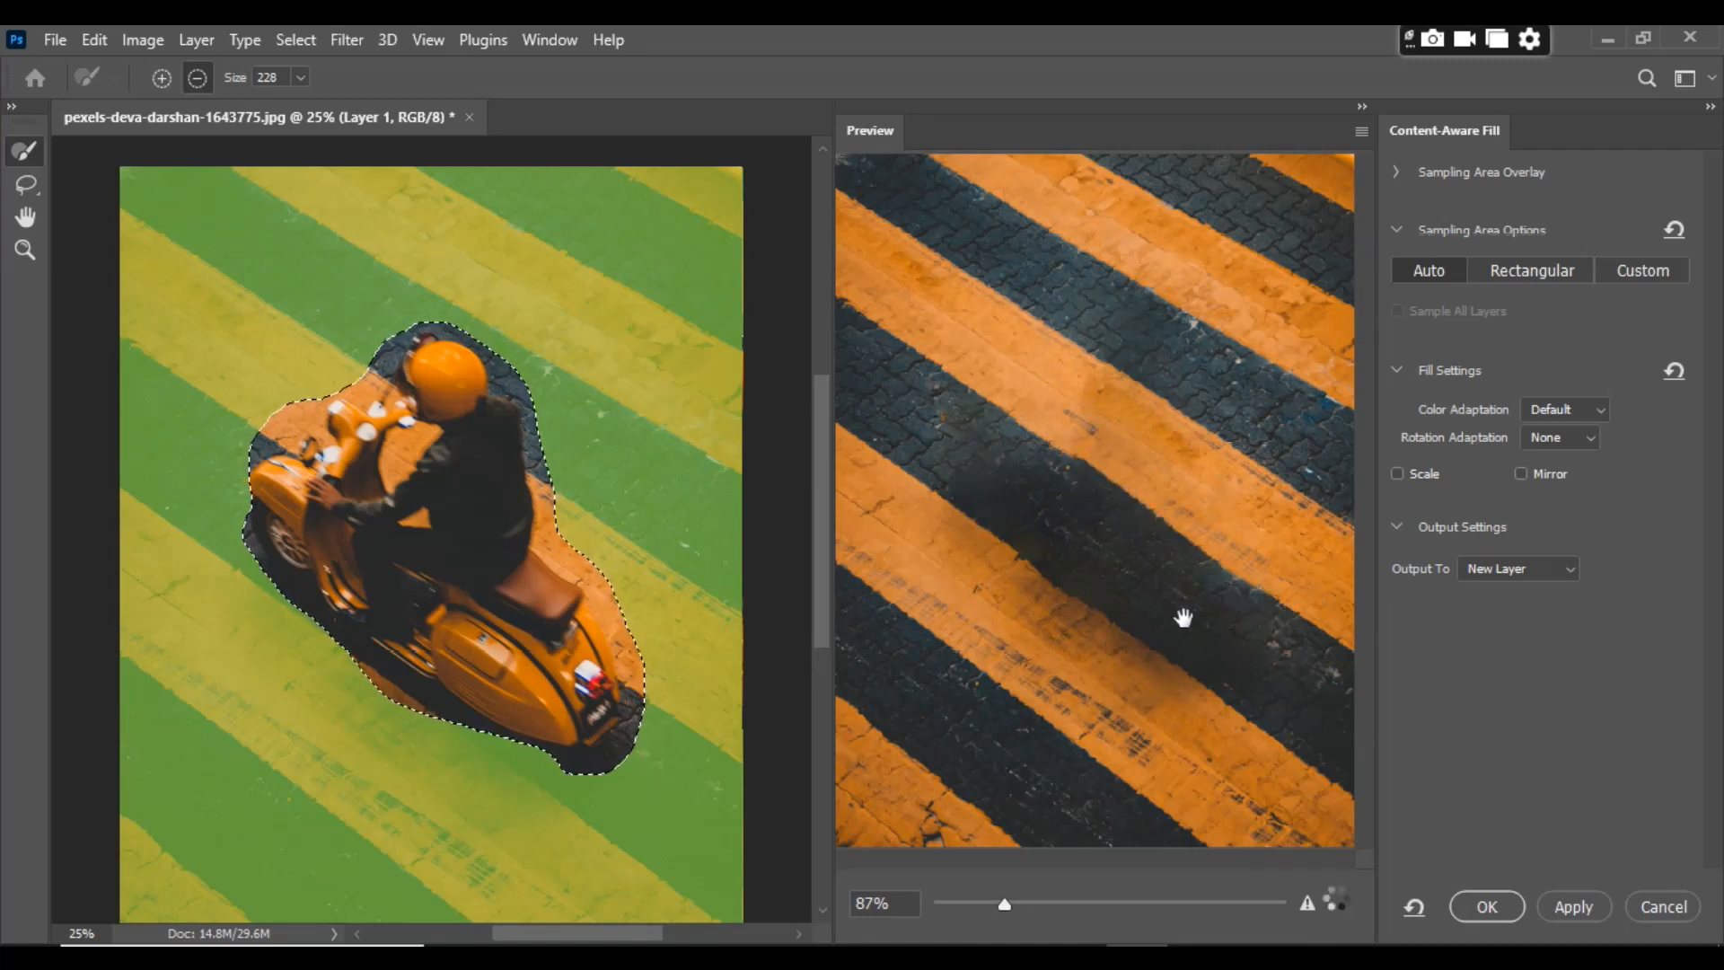
key("Return")
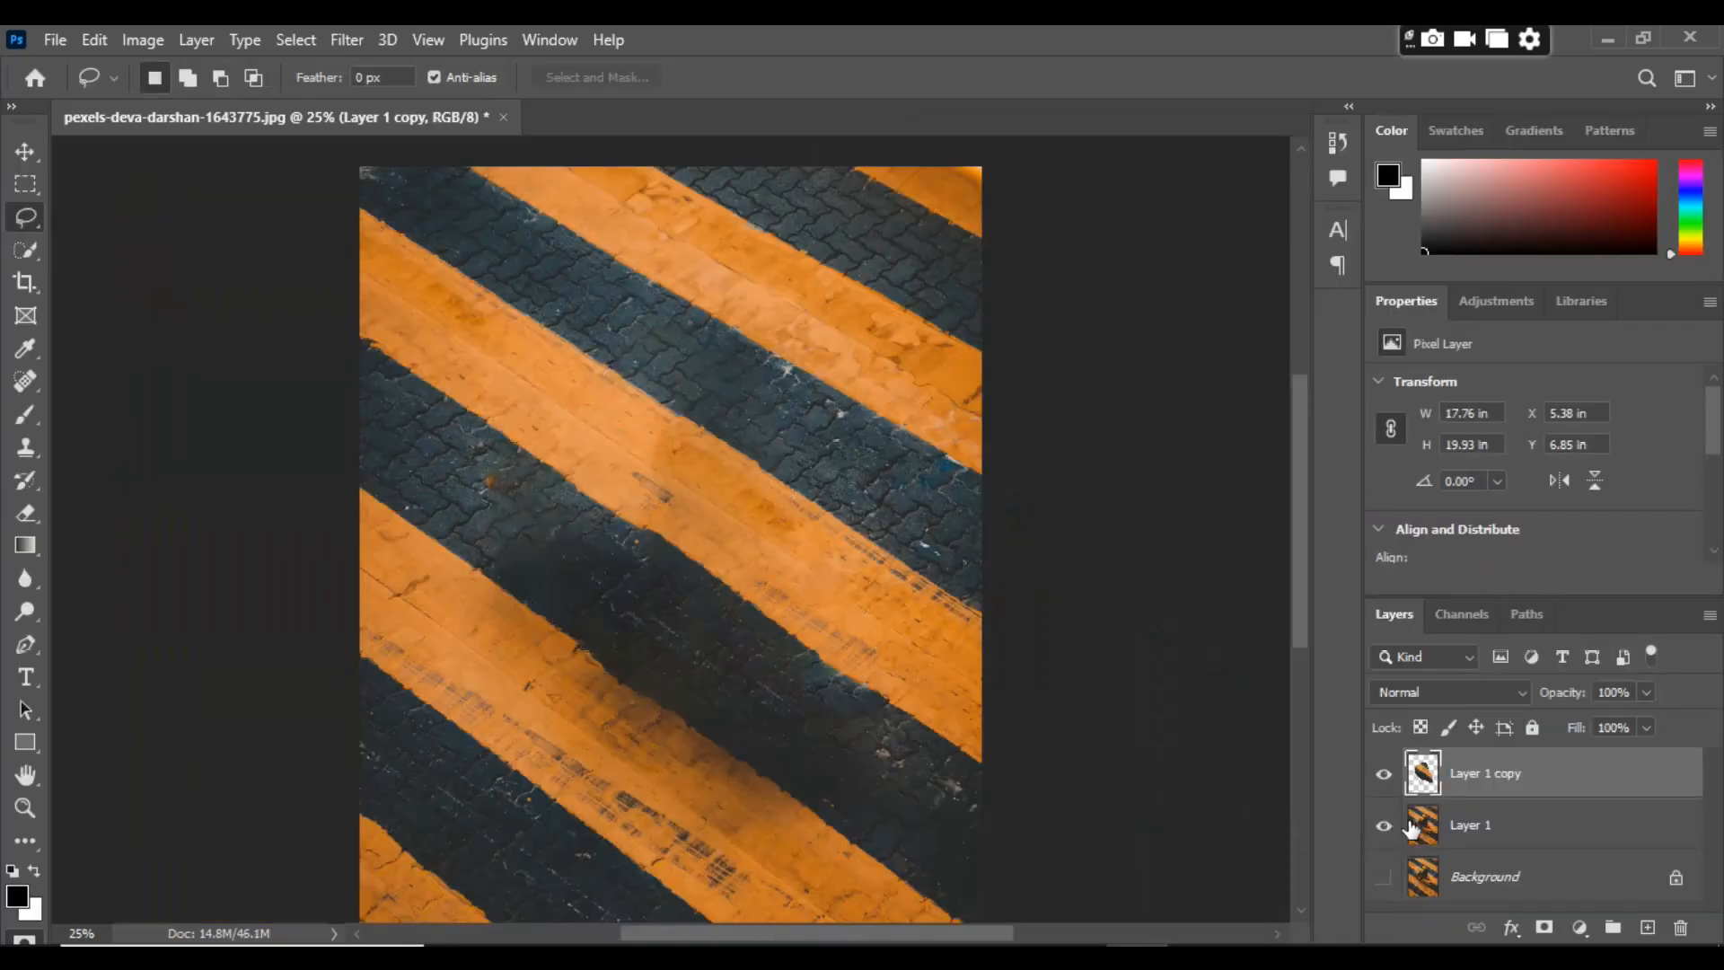
Step: Toggle the Content-Aware Fill layer's visibility to compare before and after, leaving the layer hidden
left_click(1383, 778)
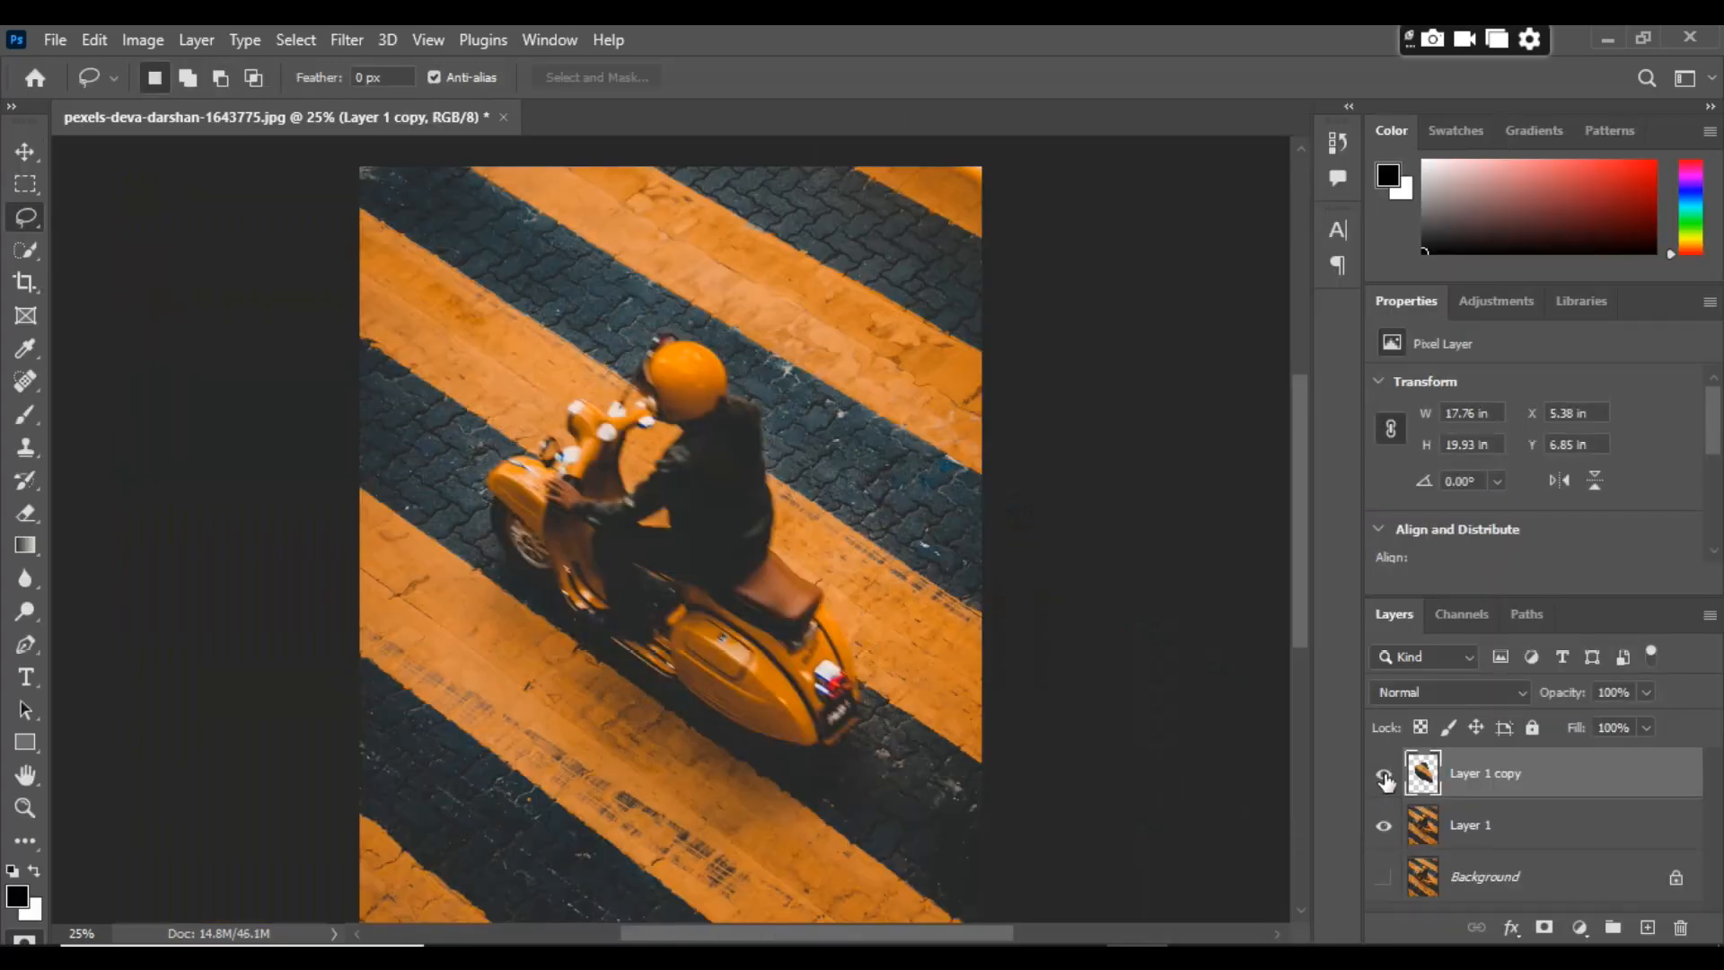
left_click(1384, 778)
left_click(1384, 778)
left_click(1383, 777)
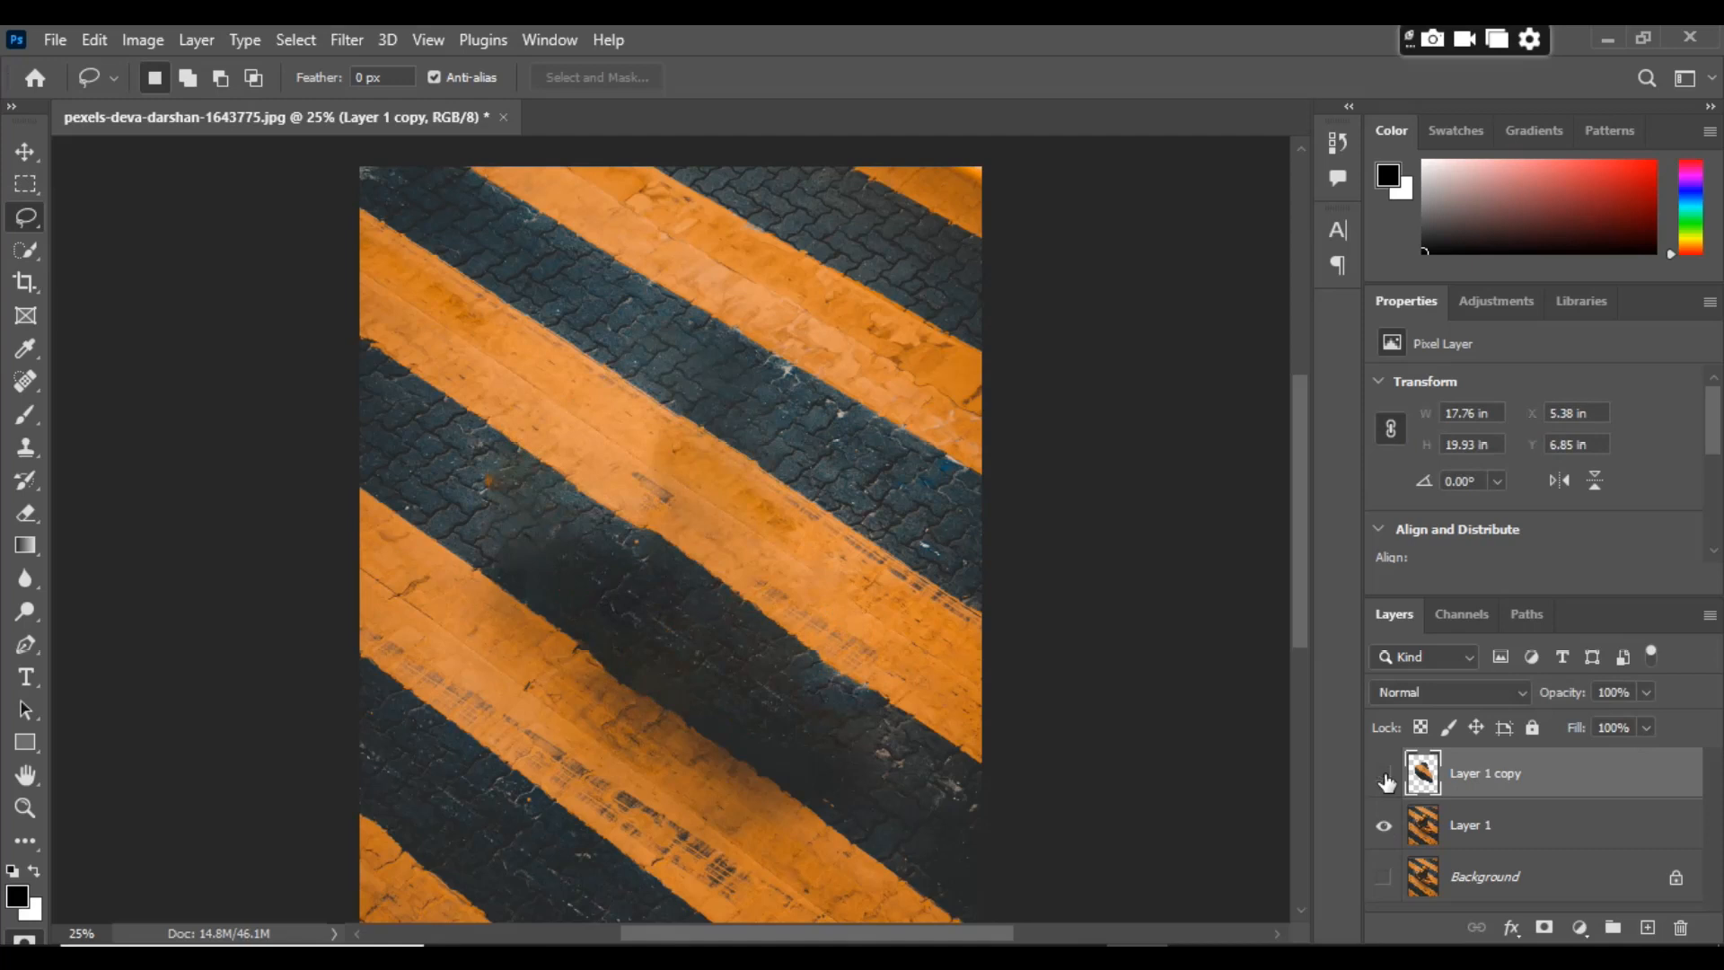
left_click(1384, 777)
left_click(1385, 777)
left_click(1386, 780)
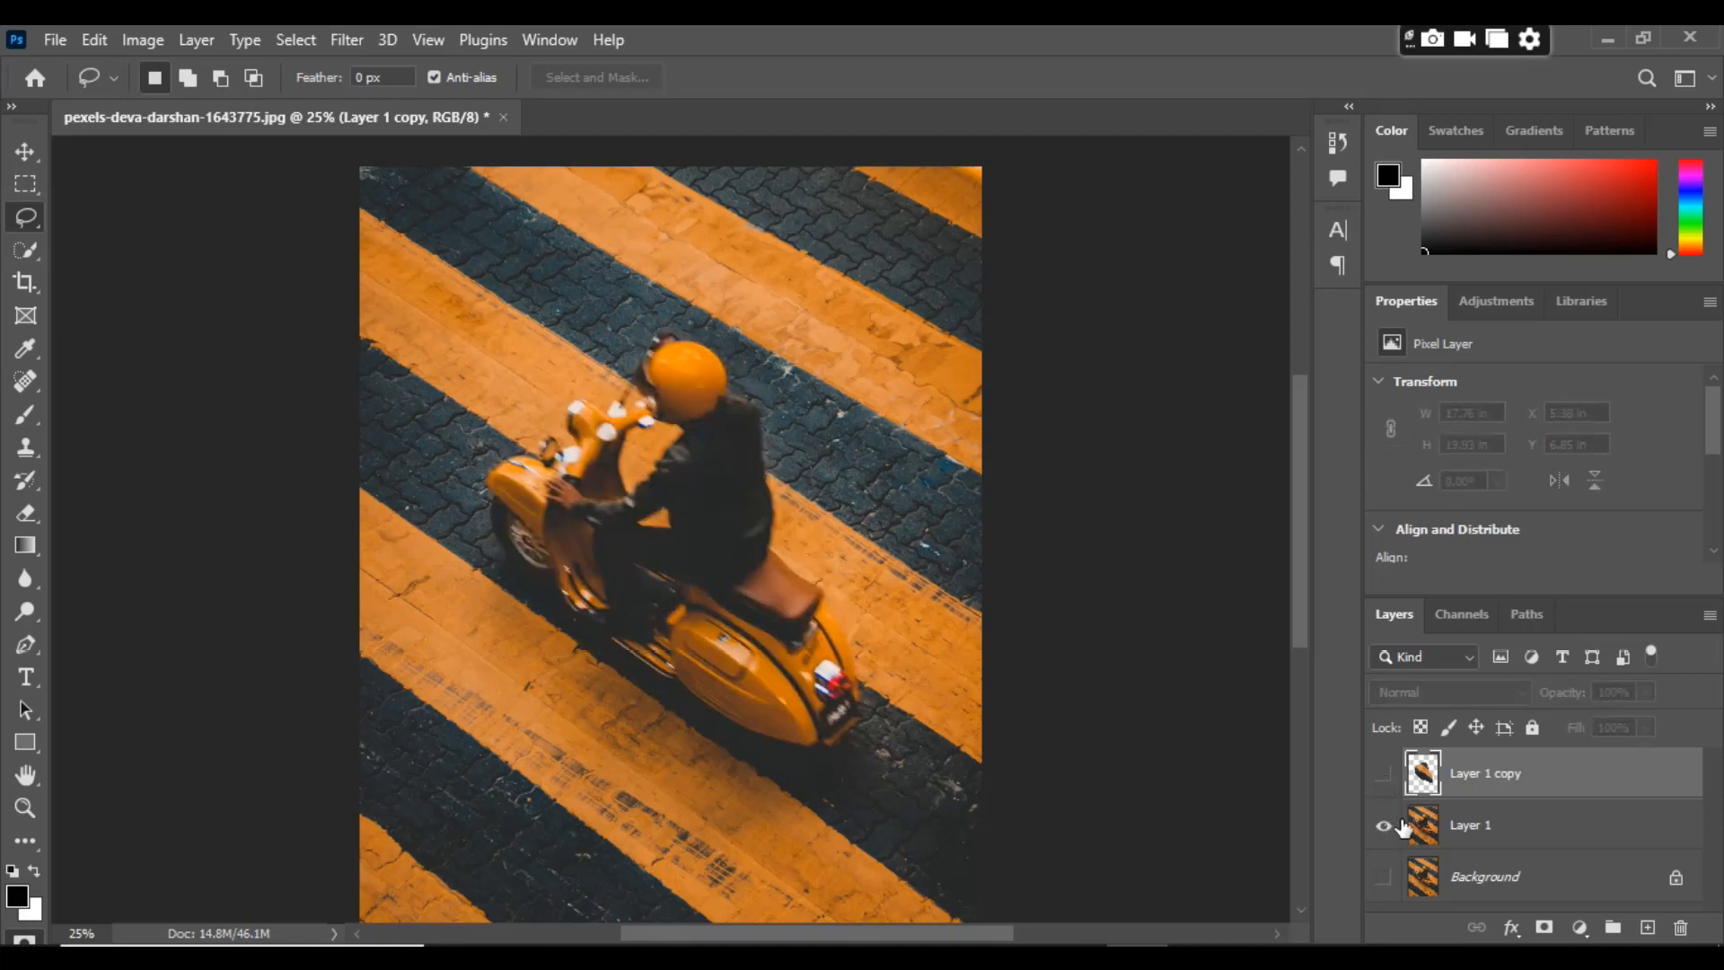
Step: On Layer 1, outline the section of dark stripe around the rider's helmet with the Polygonal Lasso
left_click(1423, 831)
key("q")
key("x")
right_click(25, 217)
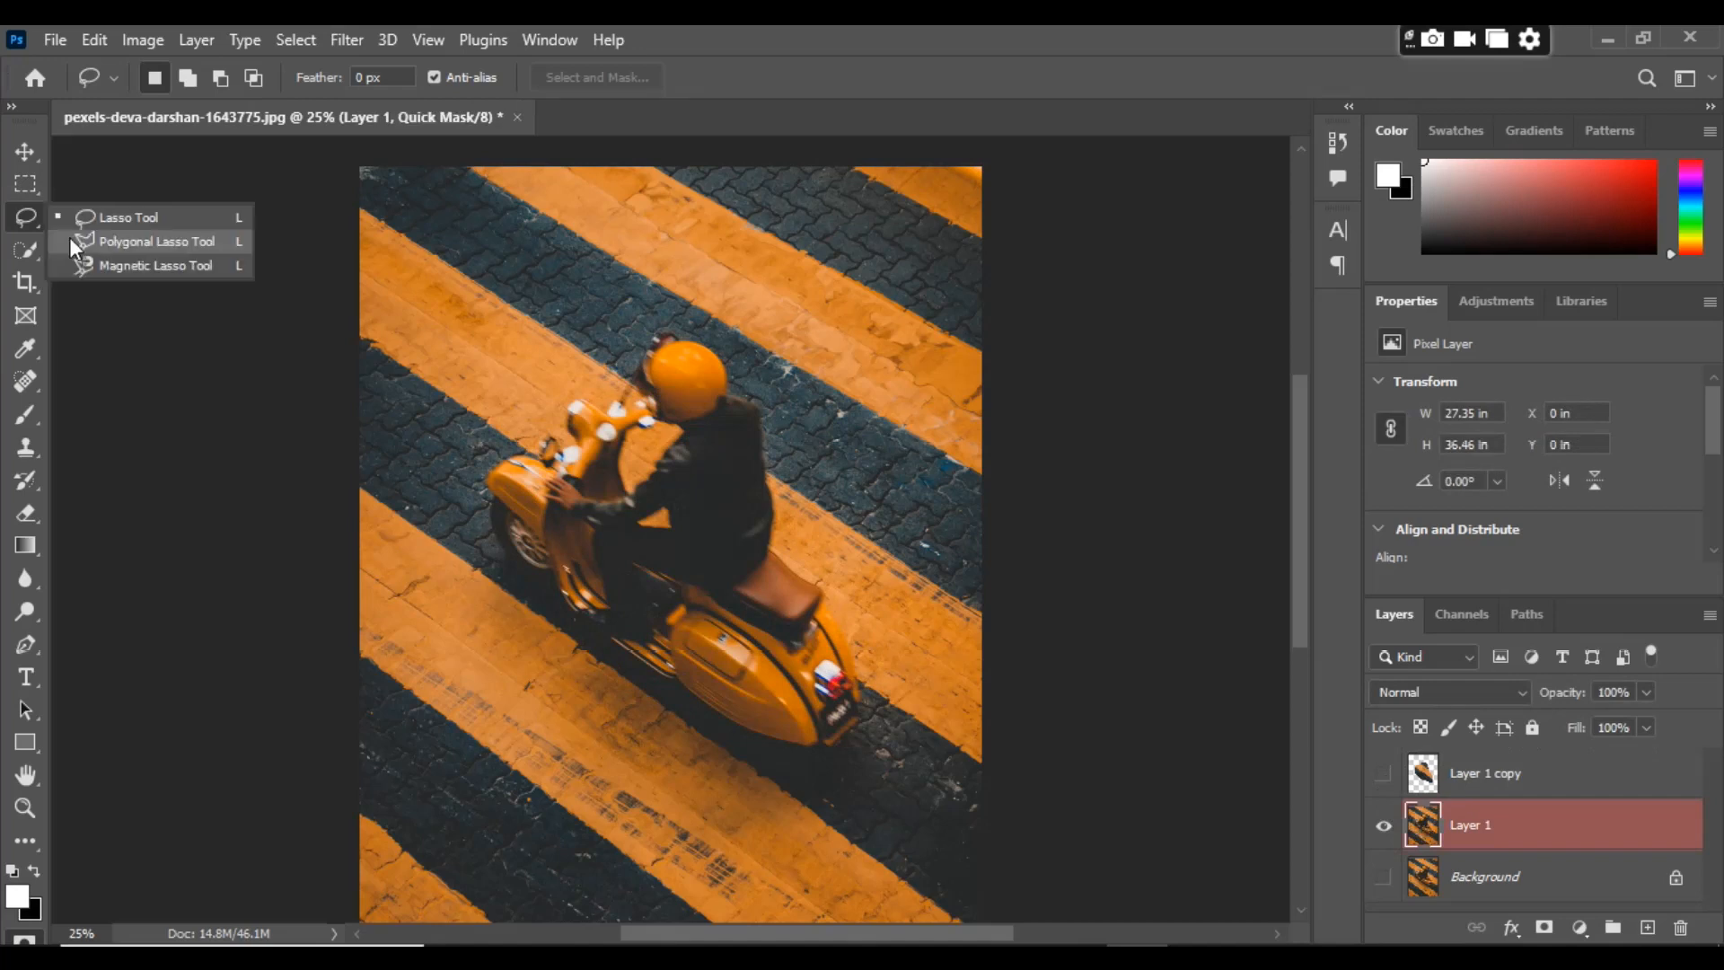
left_click(69, 237)
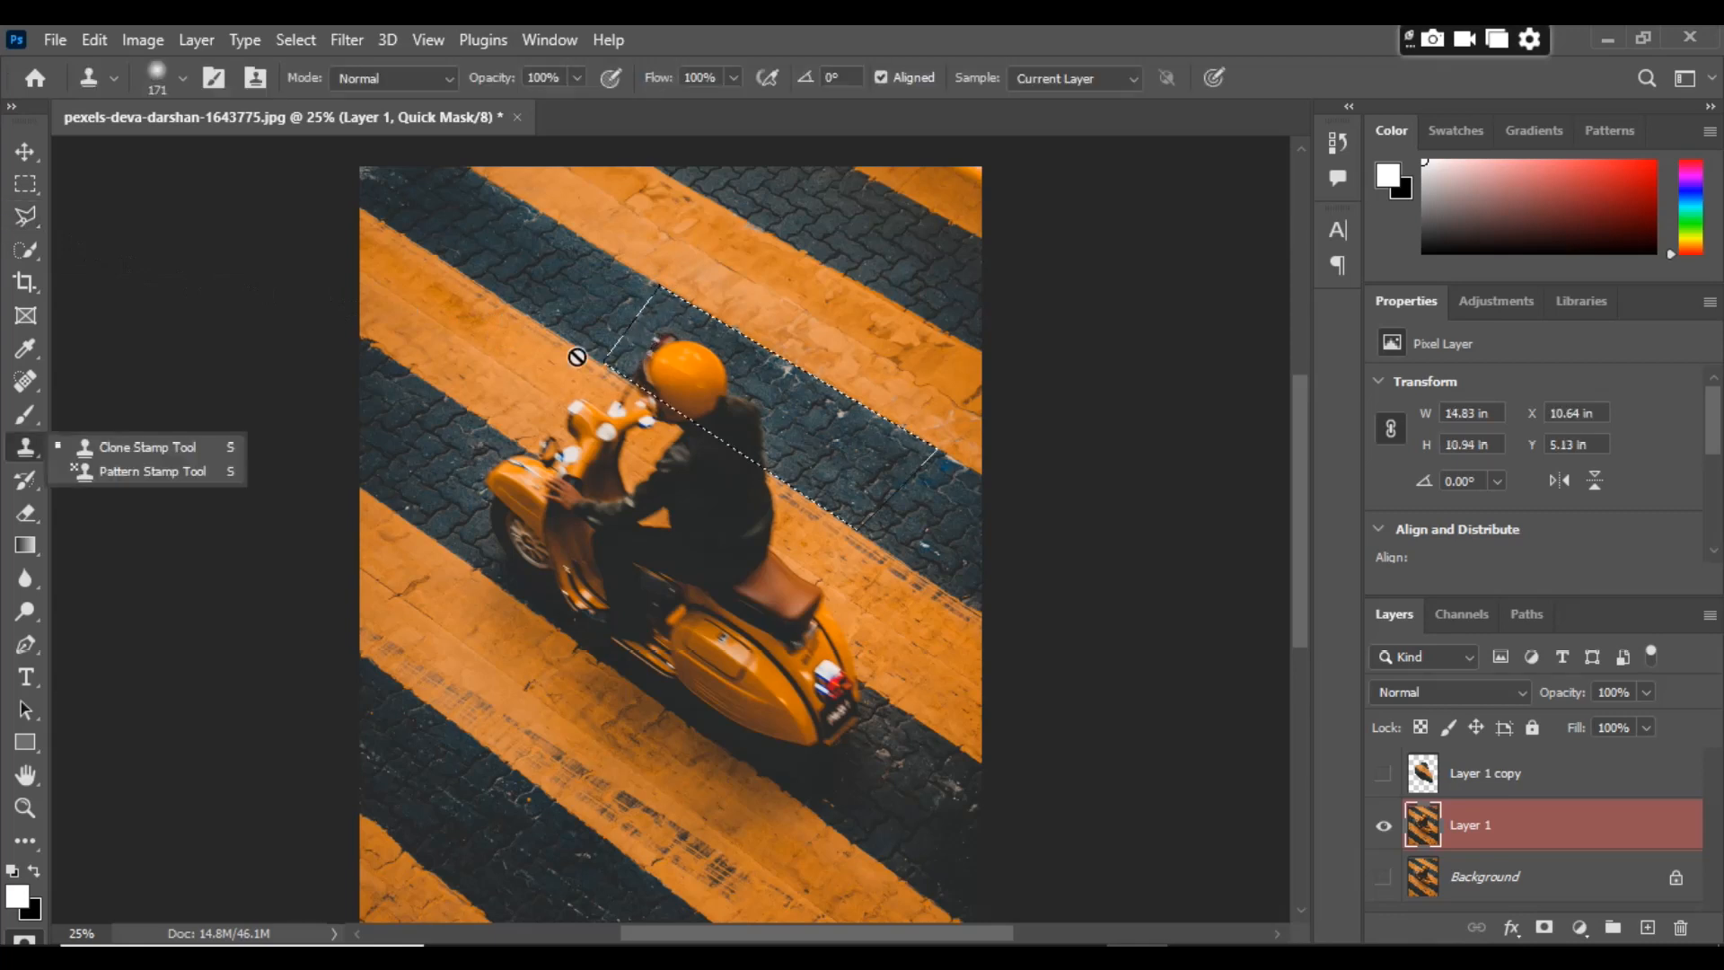
Step: Set up the Clone Stamp tool with the Soft Round brush from General Brushes
left_click(122, 447)
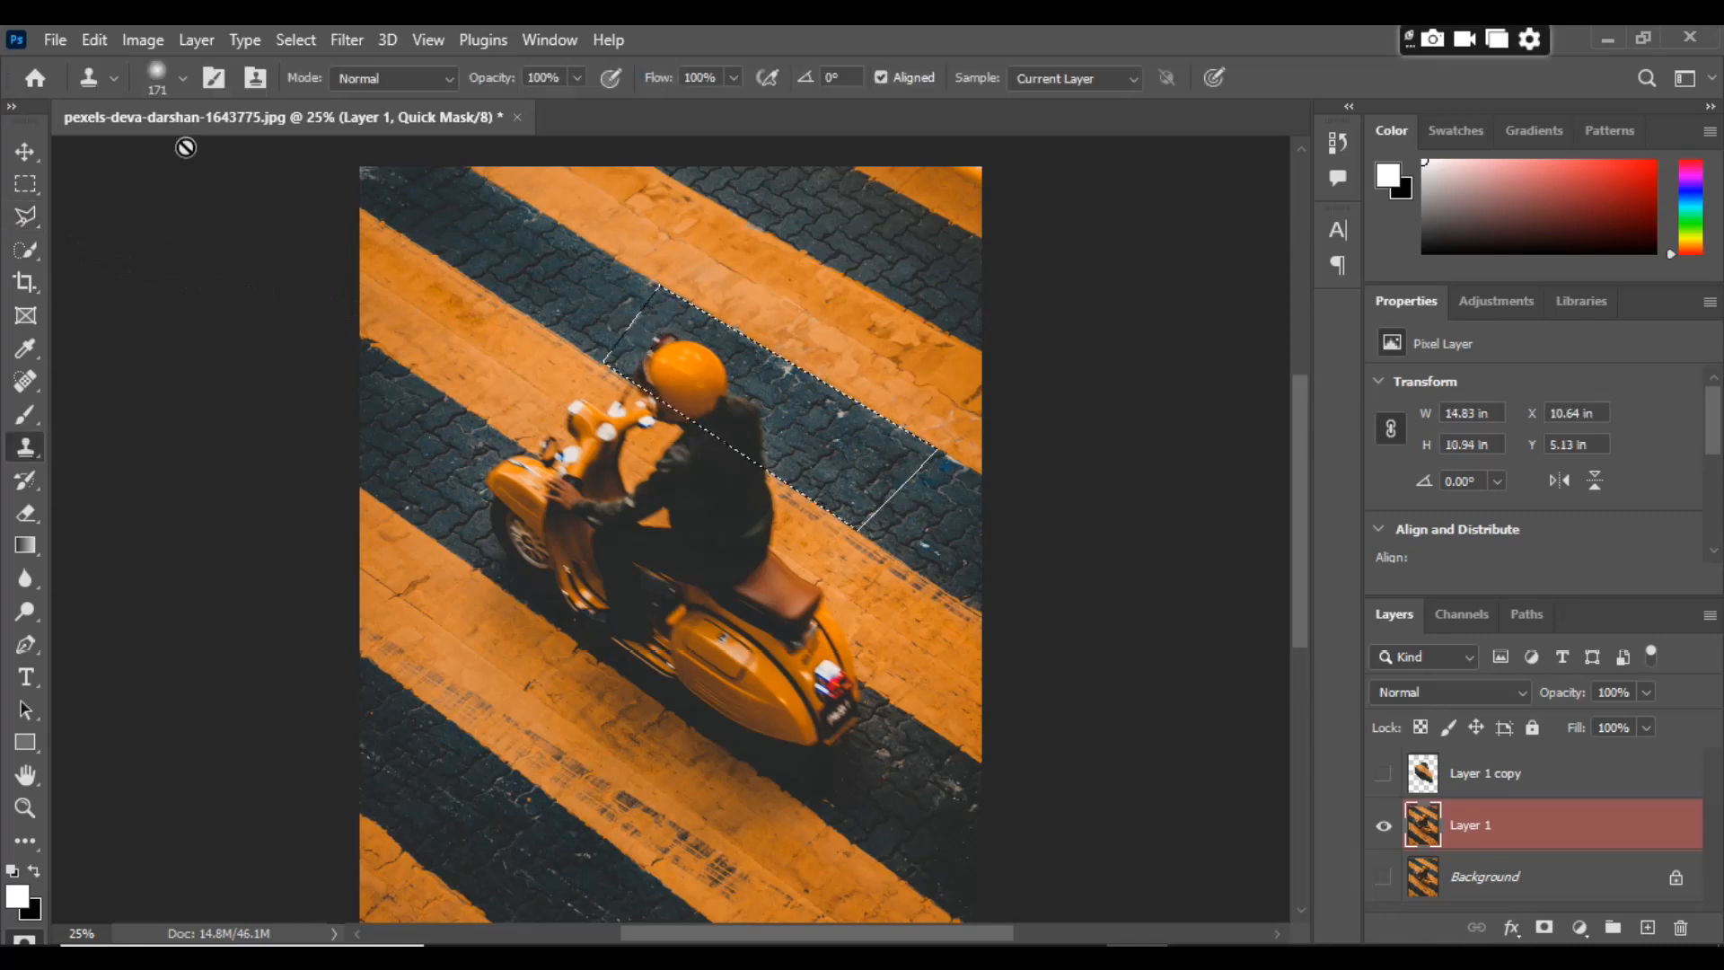
left_click(170, 78)
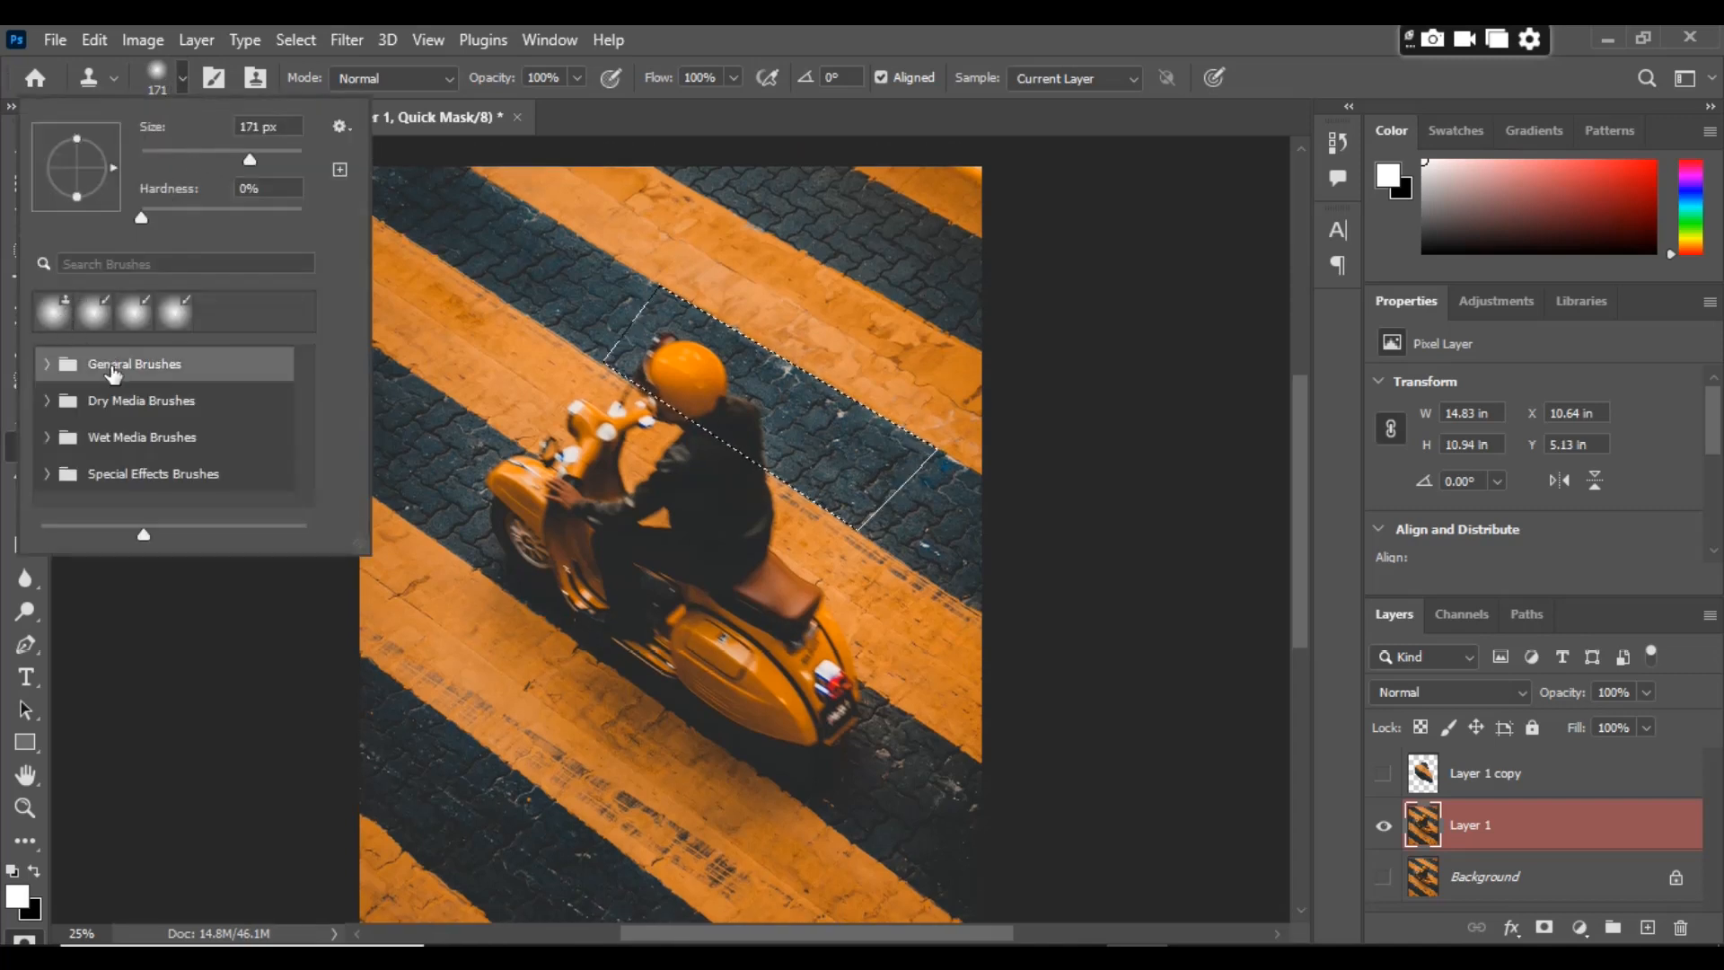
left_click(45, 371)
left_click(144, 411)
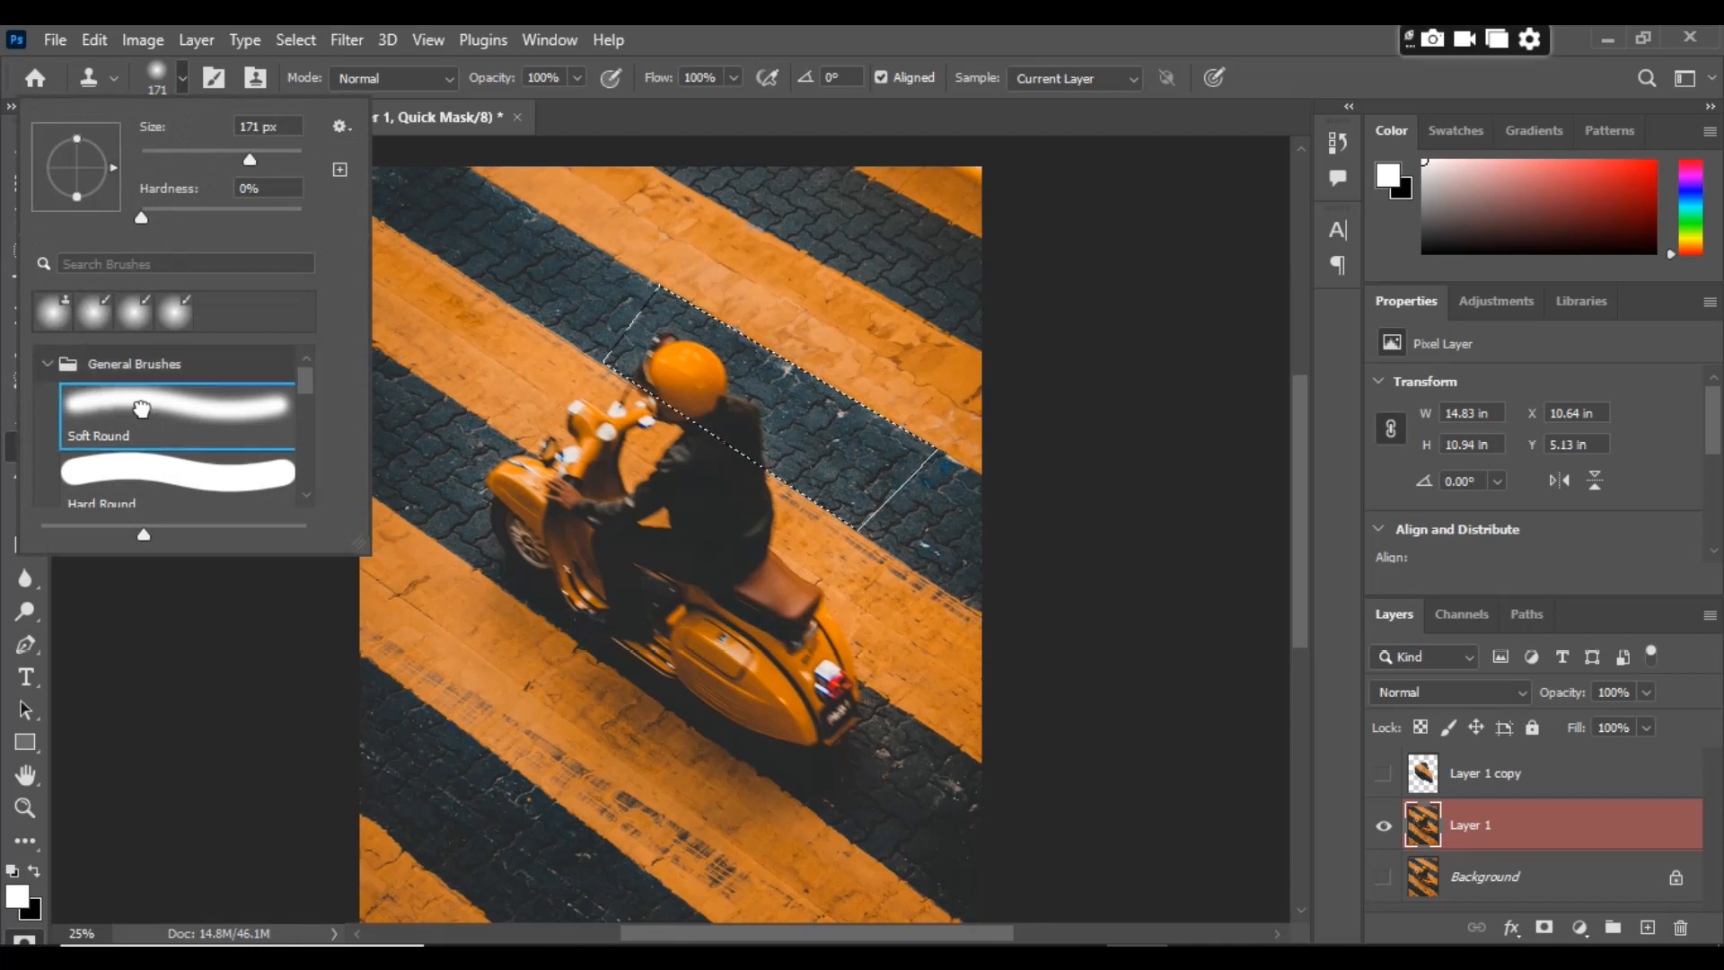
double_click(151, 413)
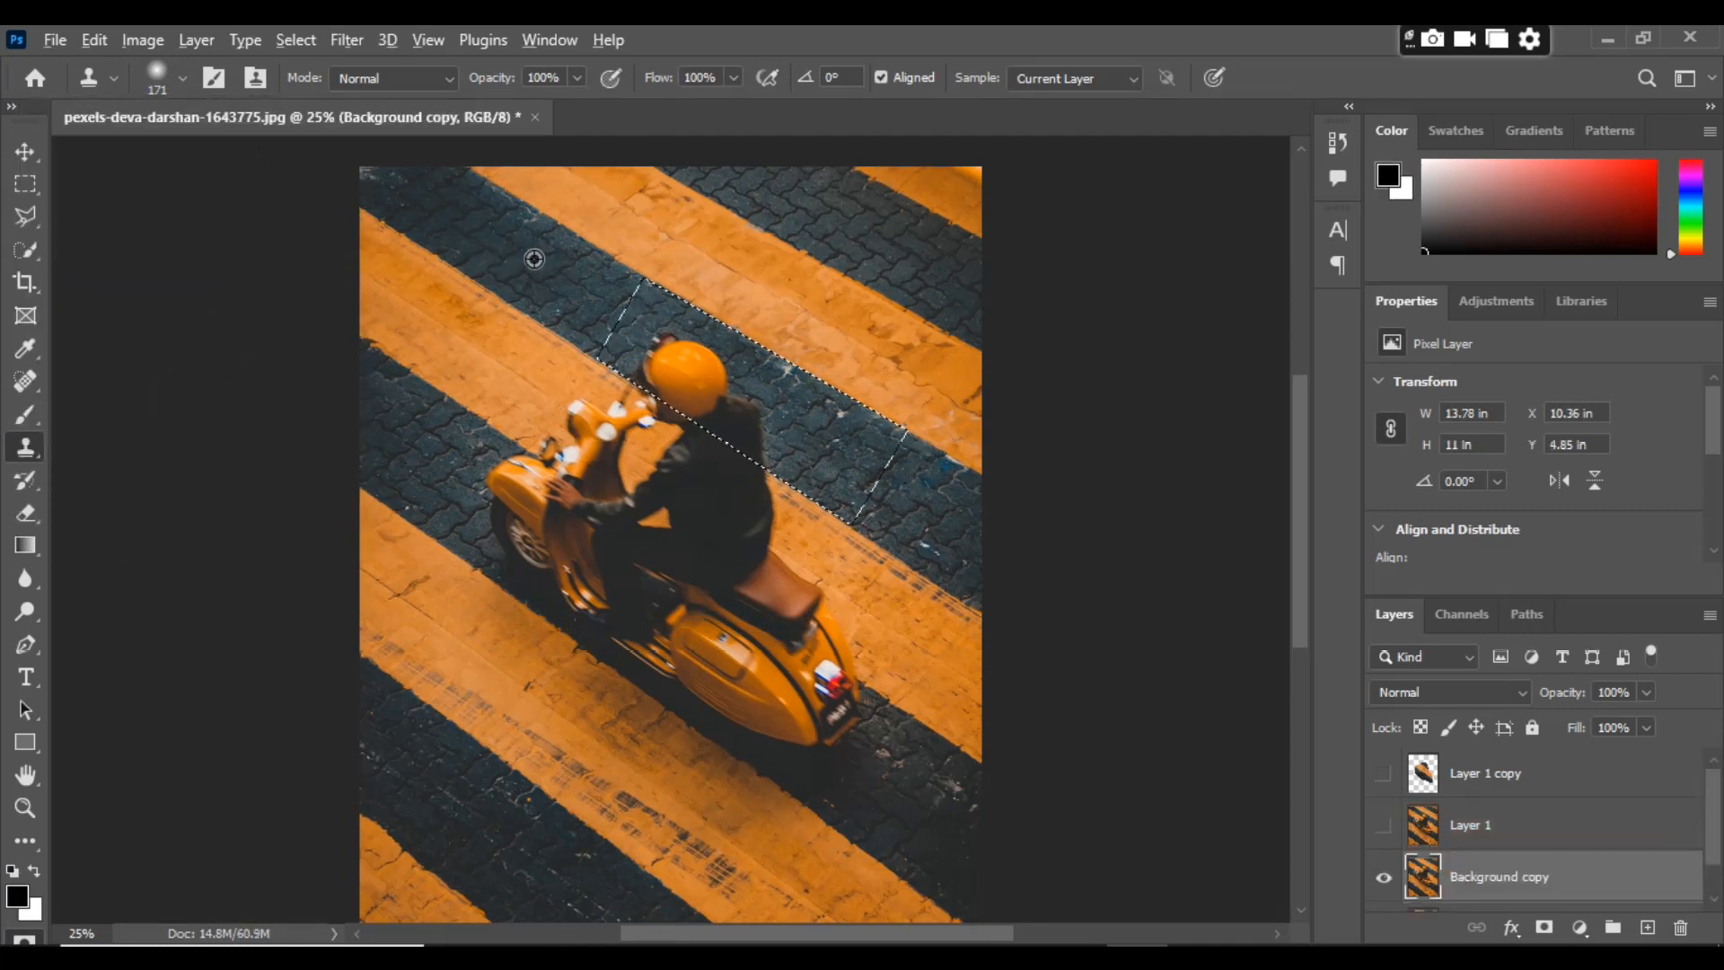
Step: On the Background copy layer, clone dark pavement over the rider's helmet inside the selected stripe section
left_click(573, 305, "alt")
mouse_move(624, 344)
left_mouse_down()
mouse_move(662, 348)
mouse_move(686, 325)
left_mouse_up()
left_click(636, 297, "alt")
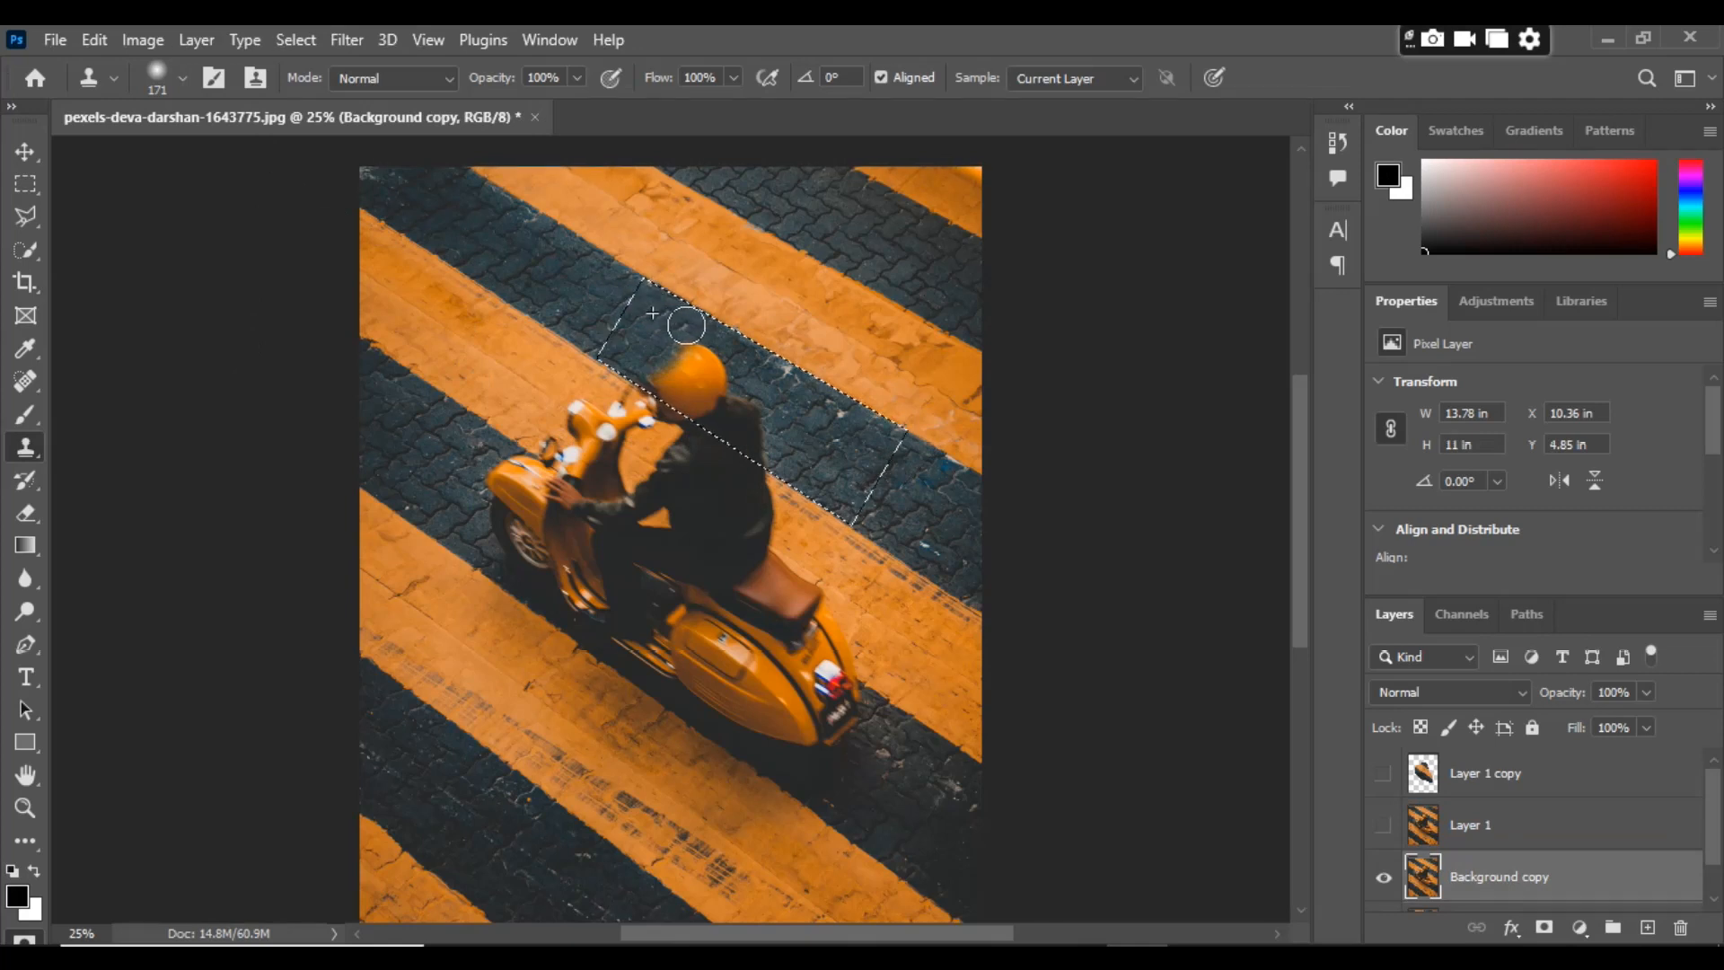
left_click(590, 321, "alt")
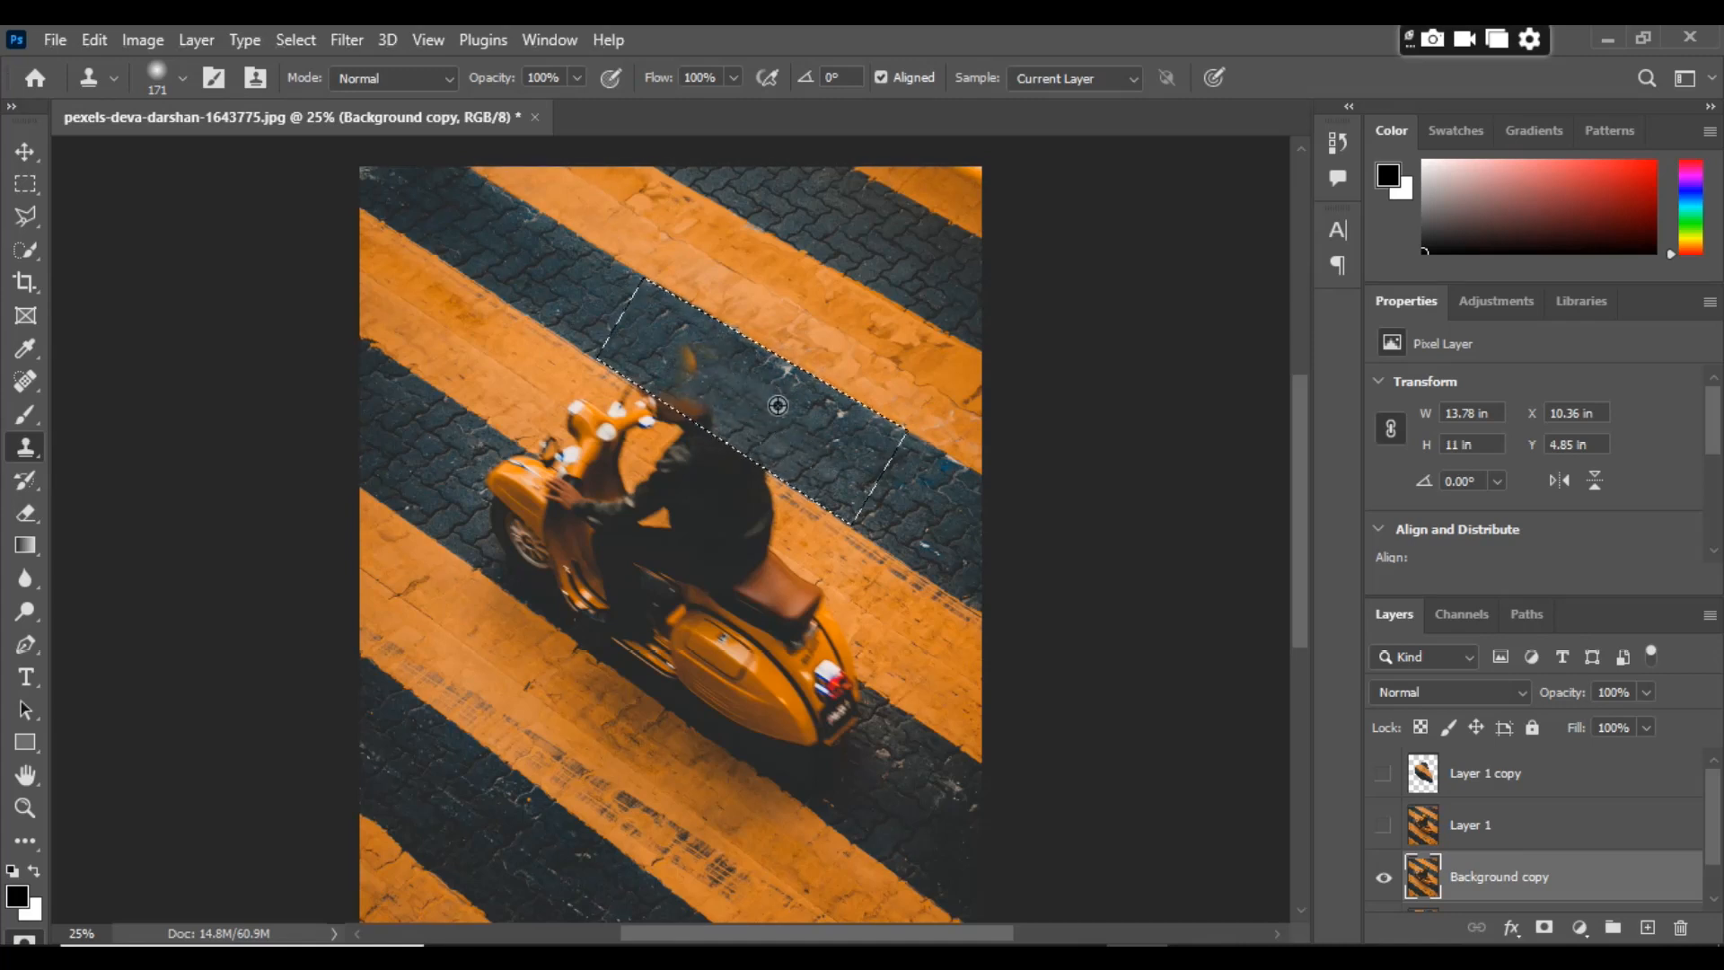
left_click(742, 399, "alt")
left_click(690, 362)
left_click_drag(722, 363, 700, 355)
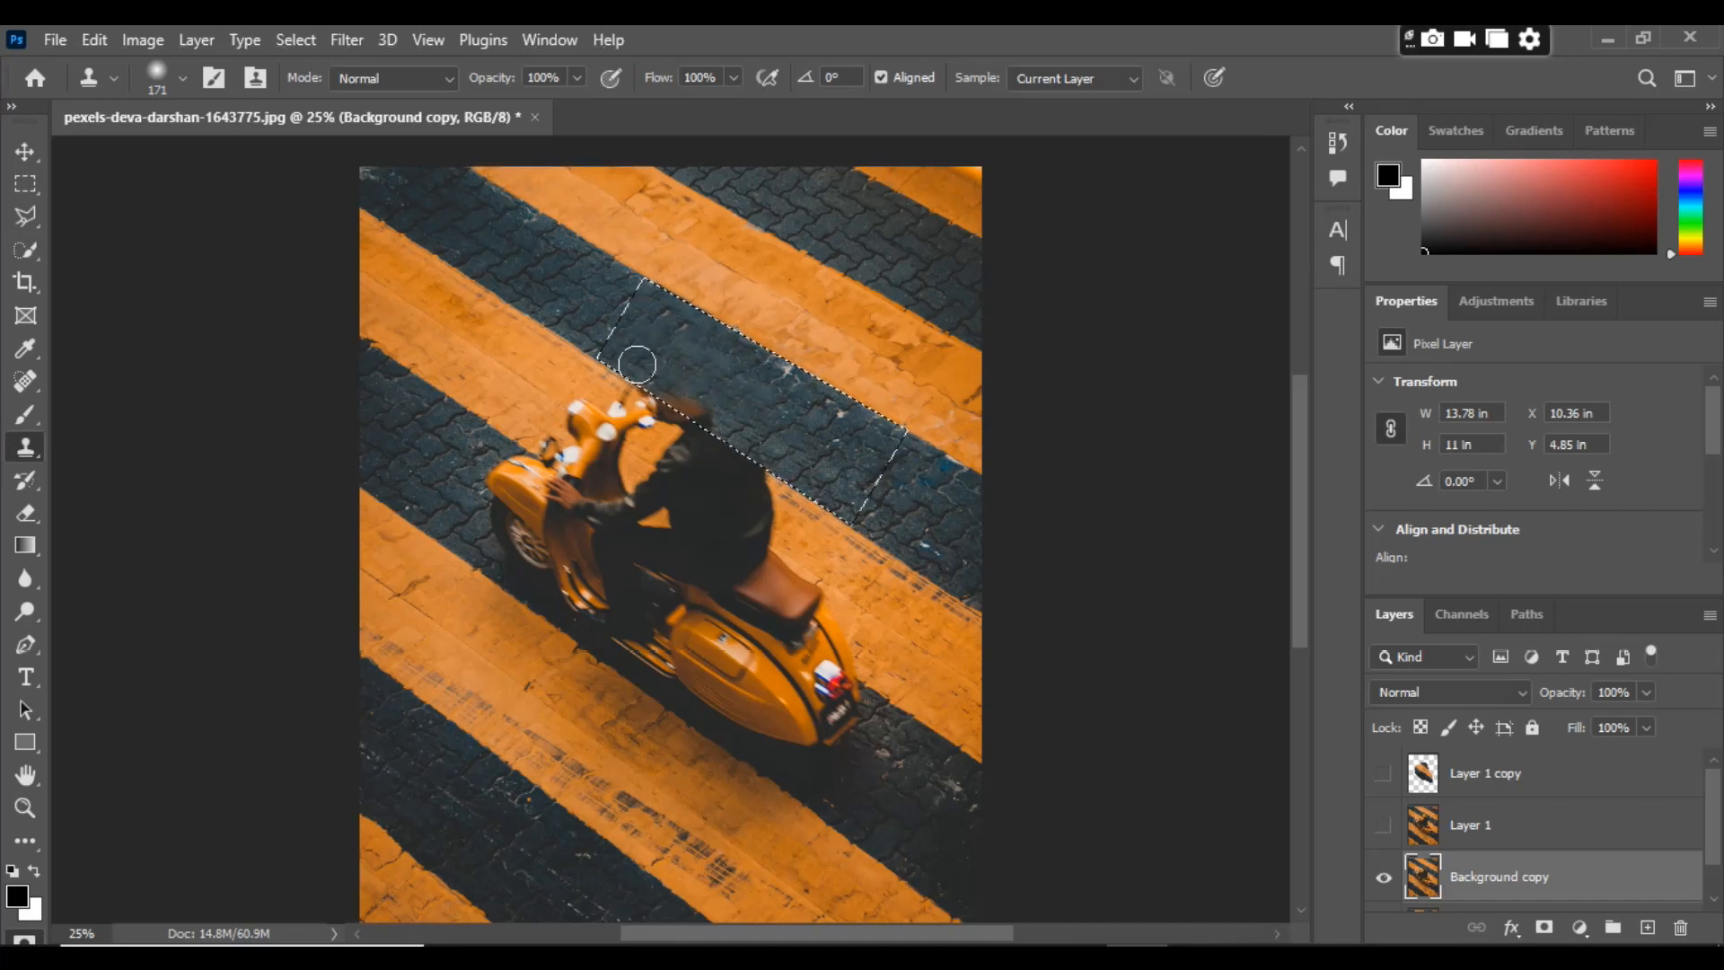
left_click_drag(723, 409, 698, 373)
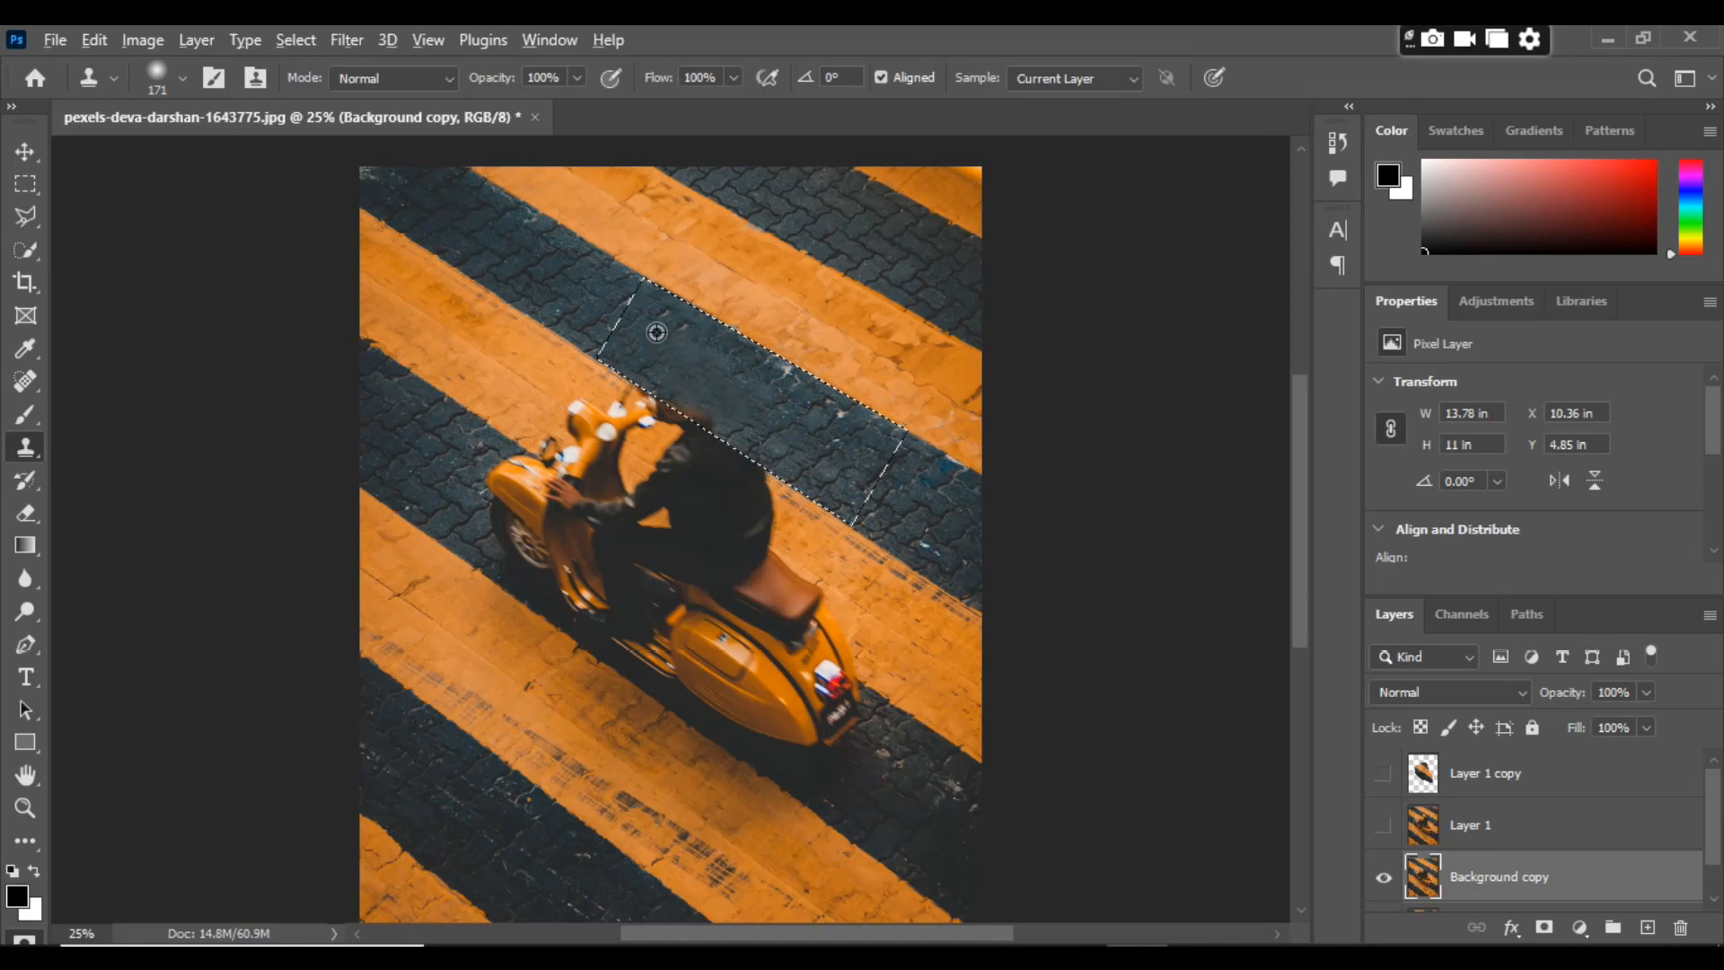
Step: Try cloning more dark pavement over the cleaned helmet area, and undo the last strokes
left_click(656, 332, "alt")
mouse_move(698, 374)
left_mouse_down()
mouse_move(720, 377)
mouse_move(677, 365)
left_mouse_up()
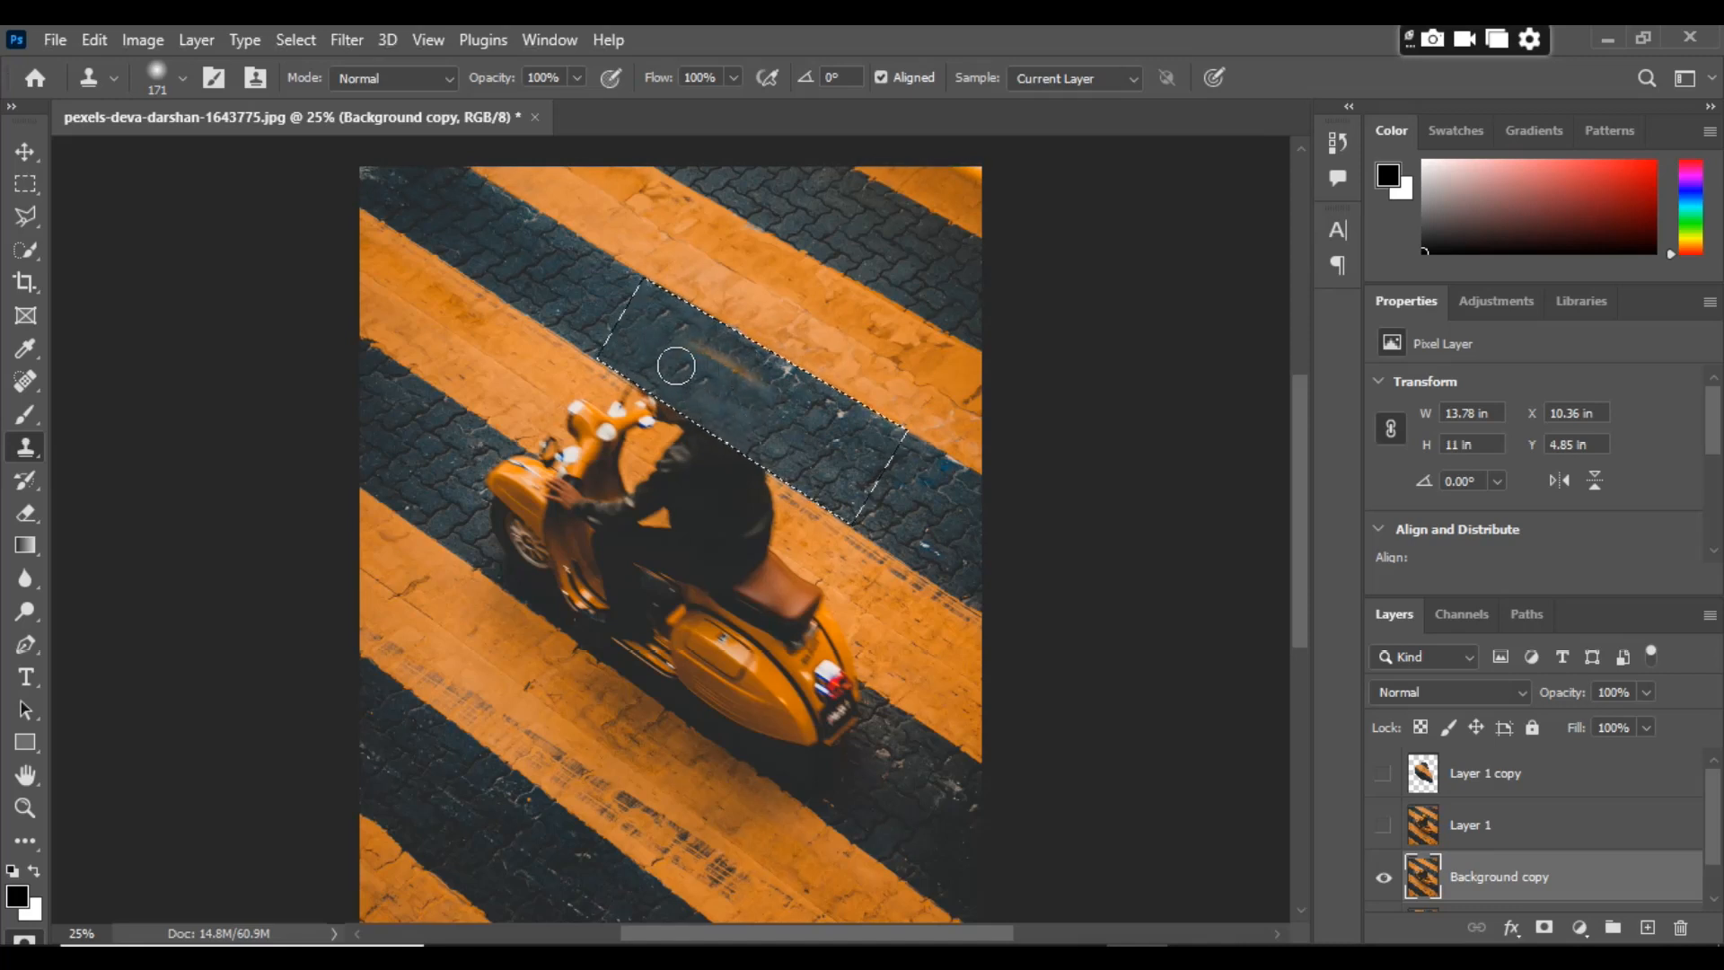
key("ctrl+z")
key("ctrl+z")
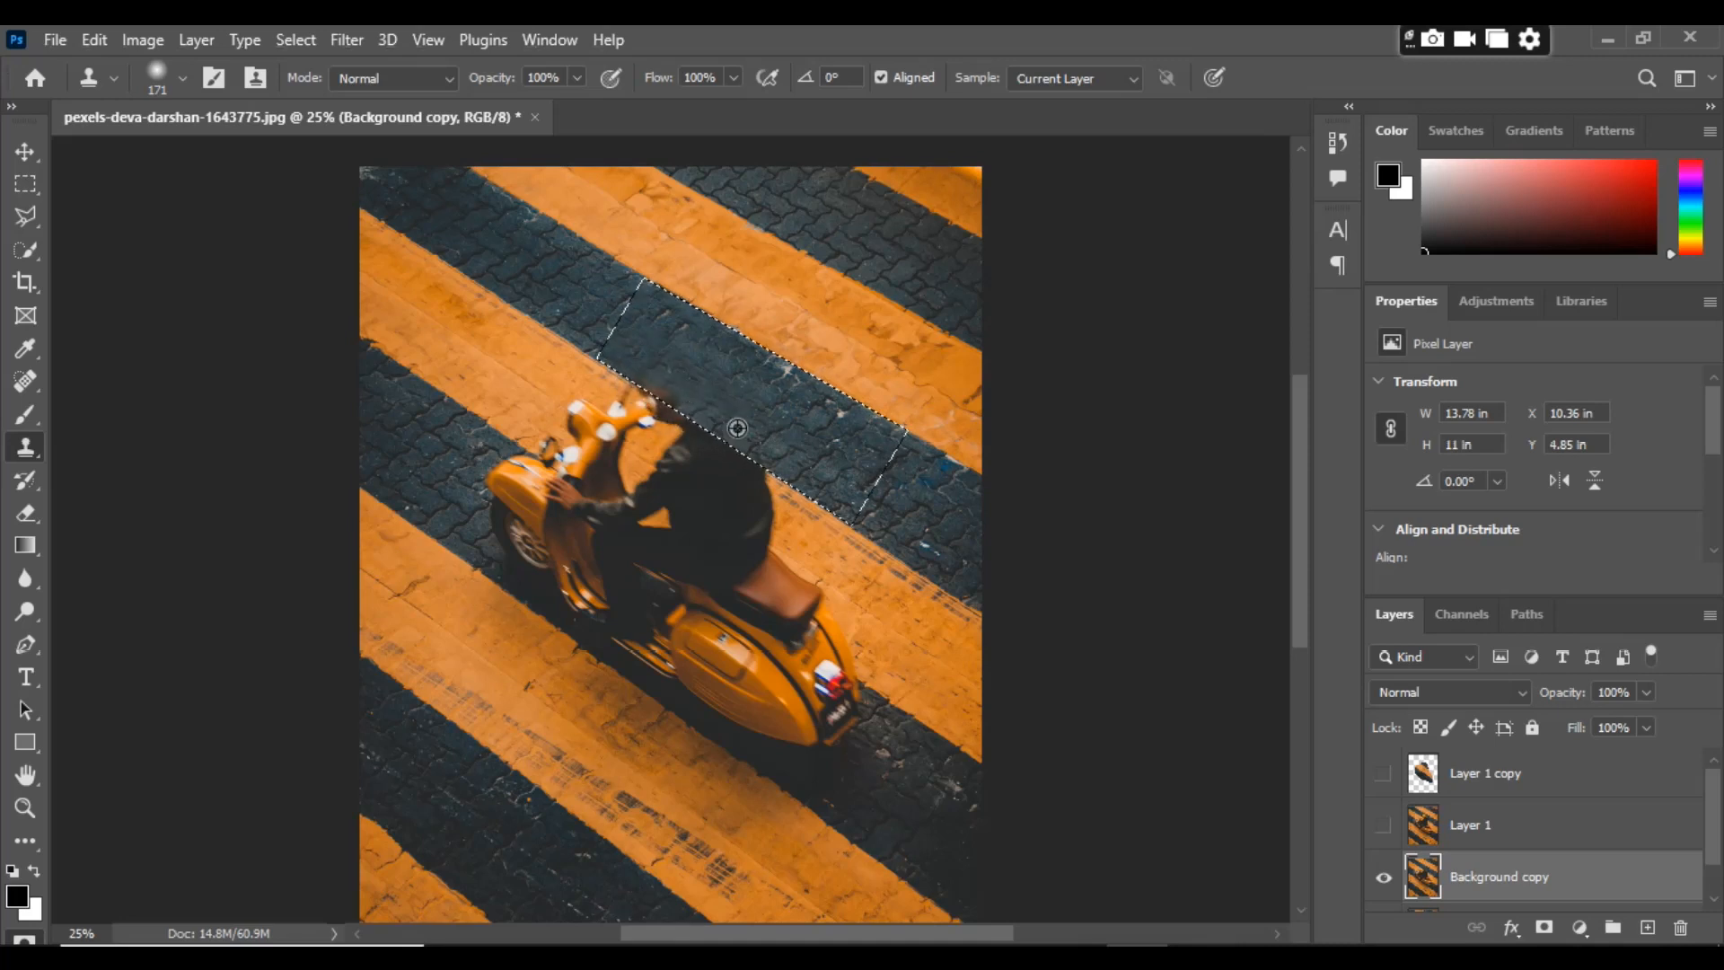
Step: Replace the selection with a polygonal outline of the orange stripe section crossed by the rider's body
key("ctrl+d")
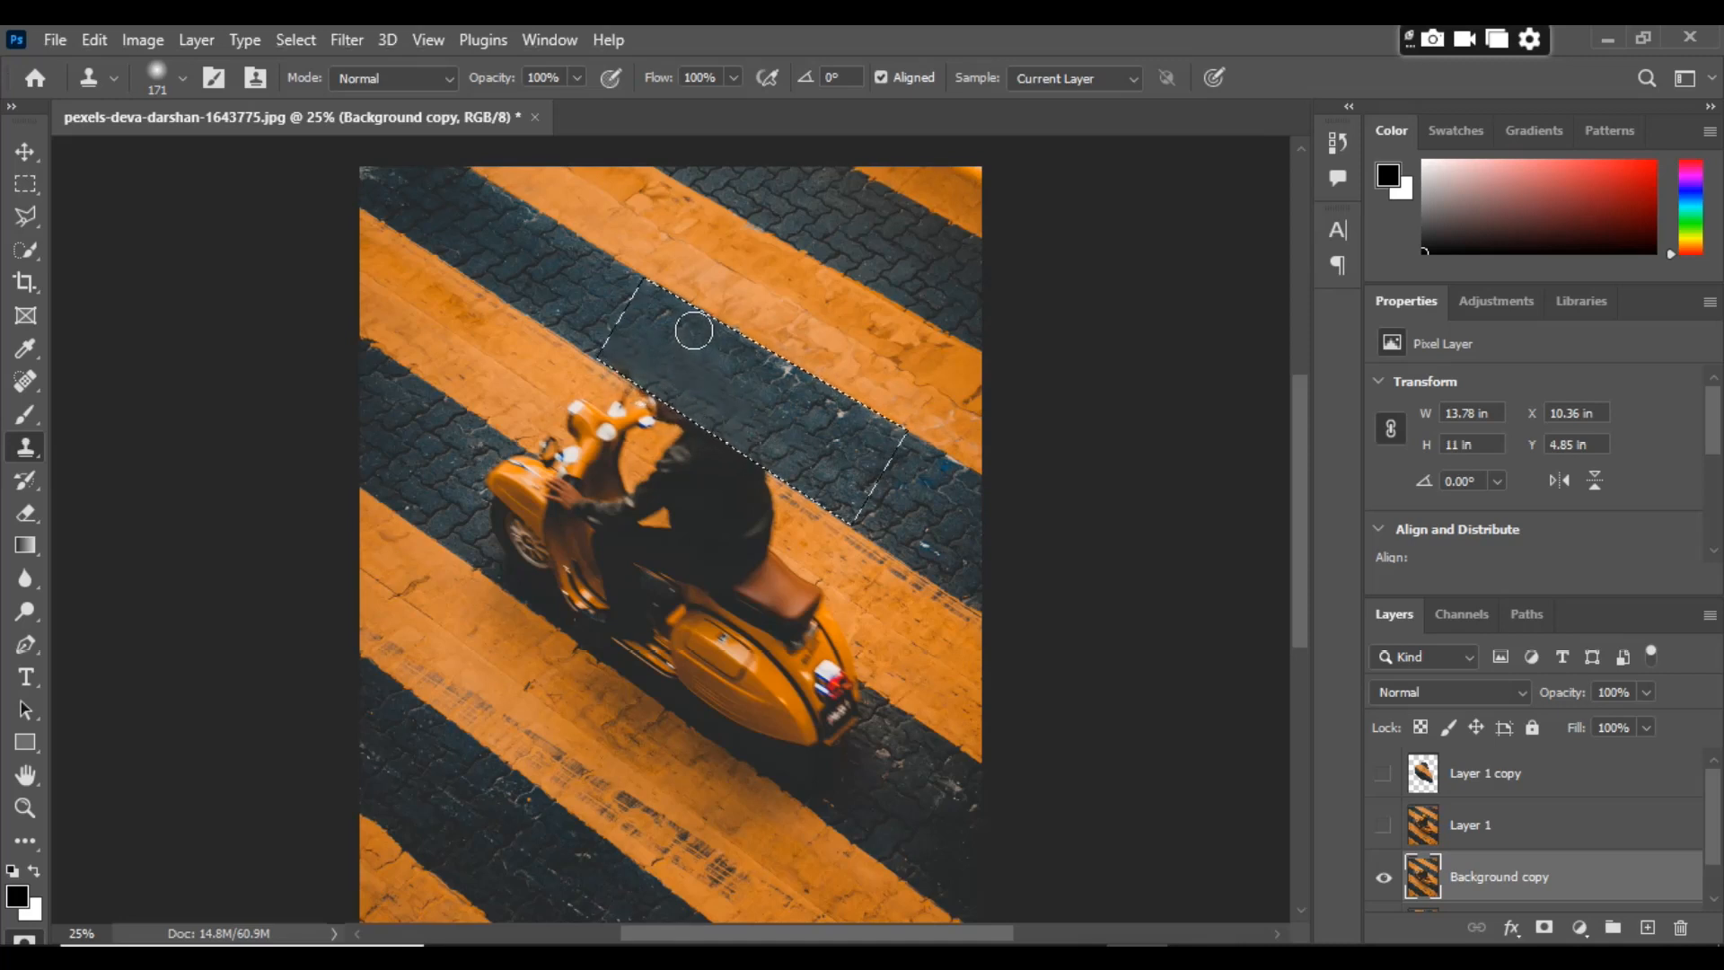
key("l")
left_click(583, 351)
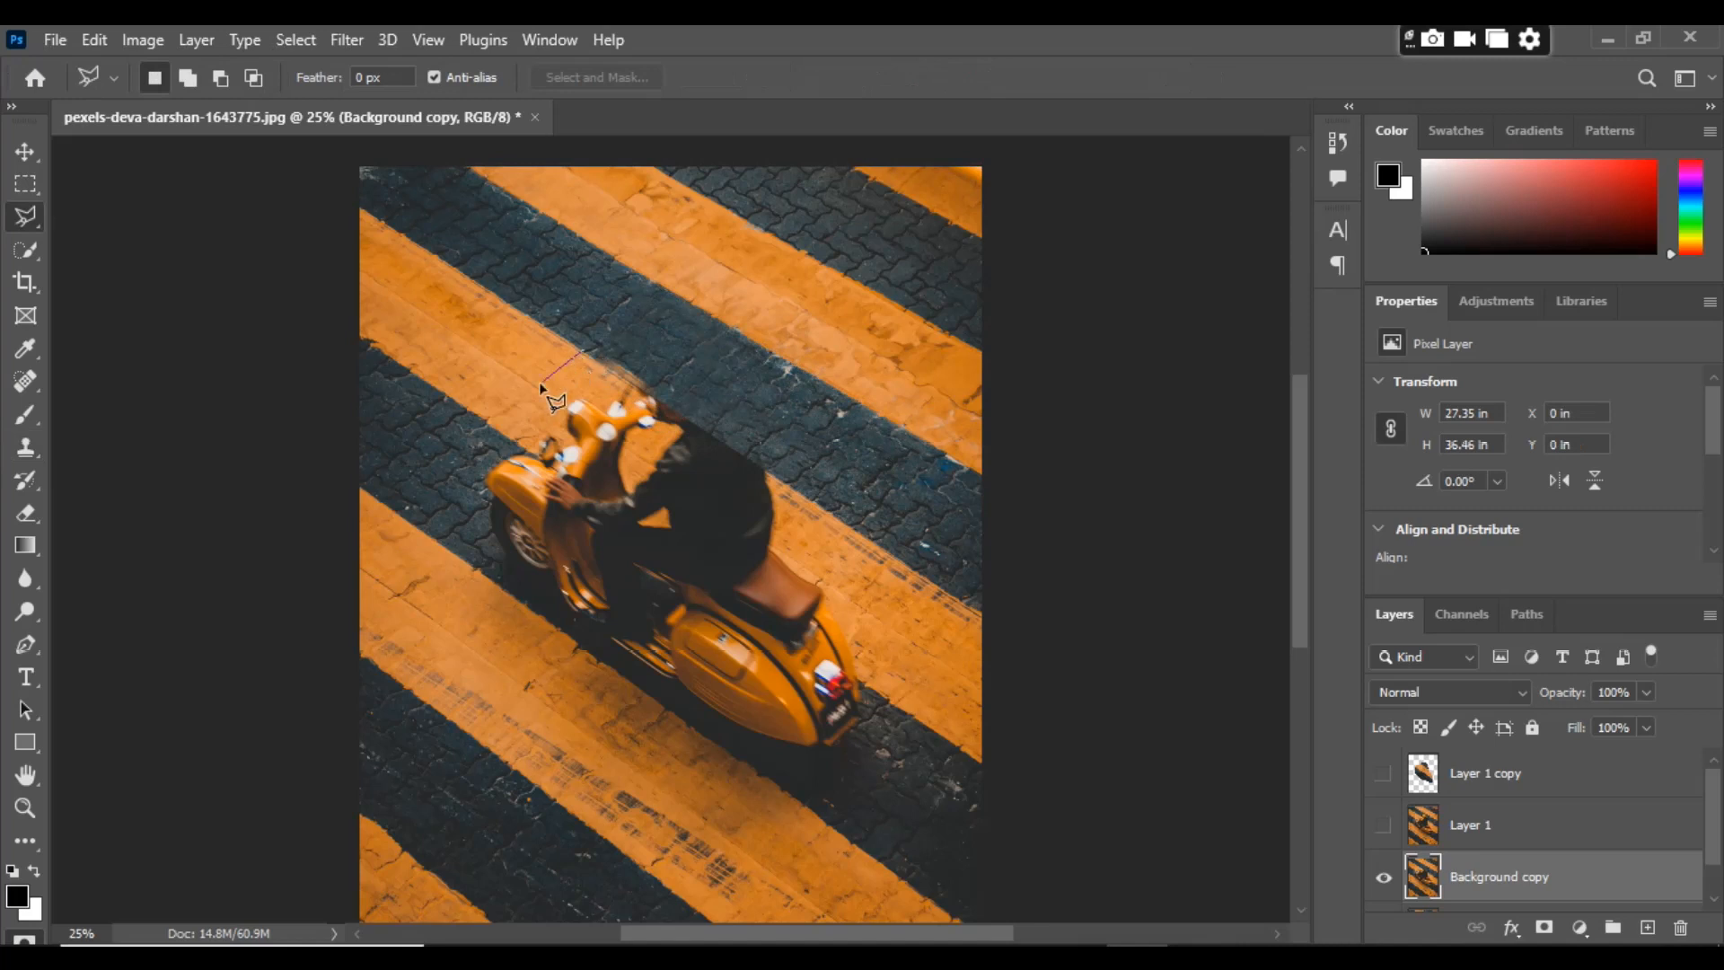
left_click(498, 432)
left_click(889, 700)
left_click(972, 613)
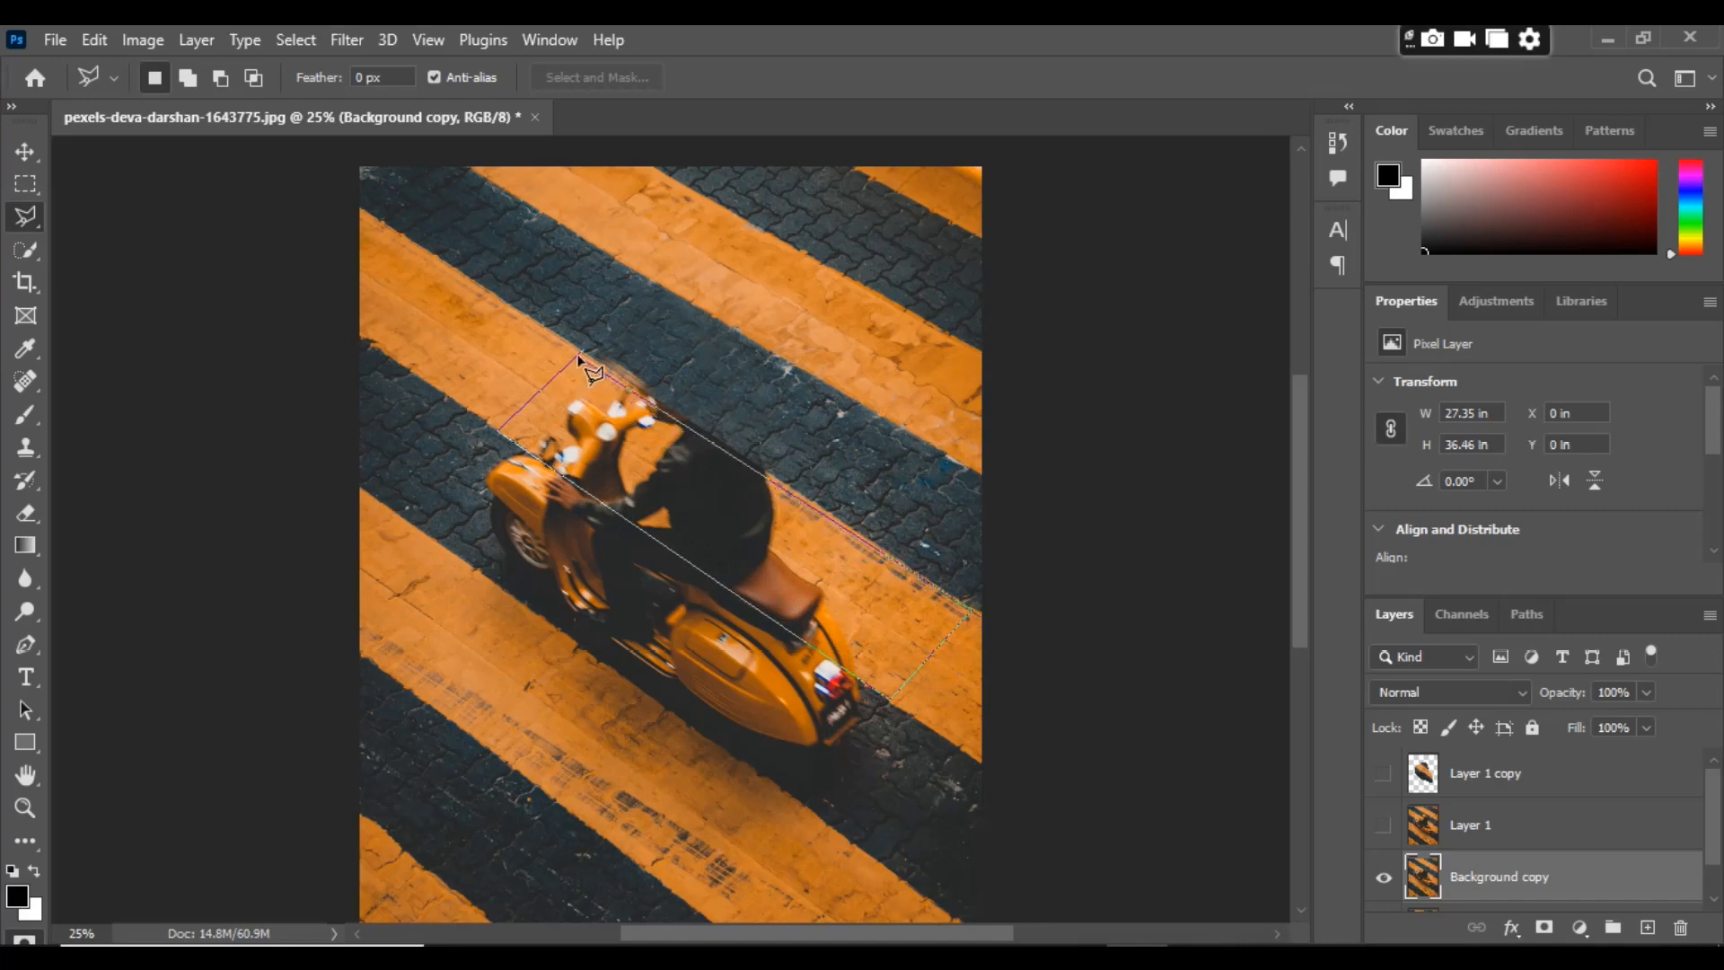
left_click(582, 354)
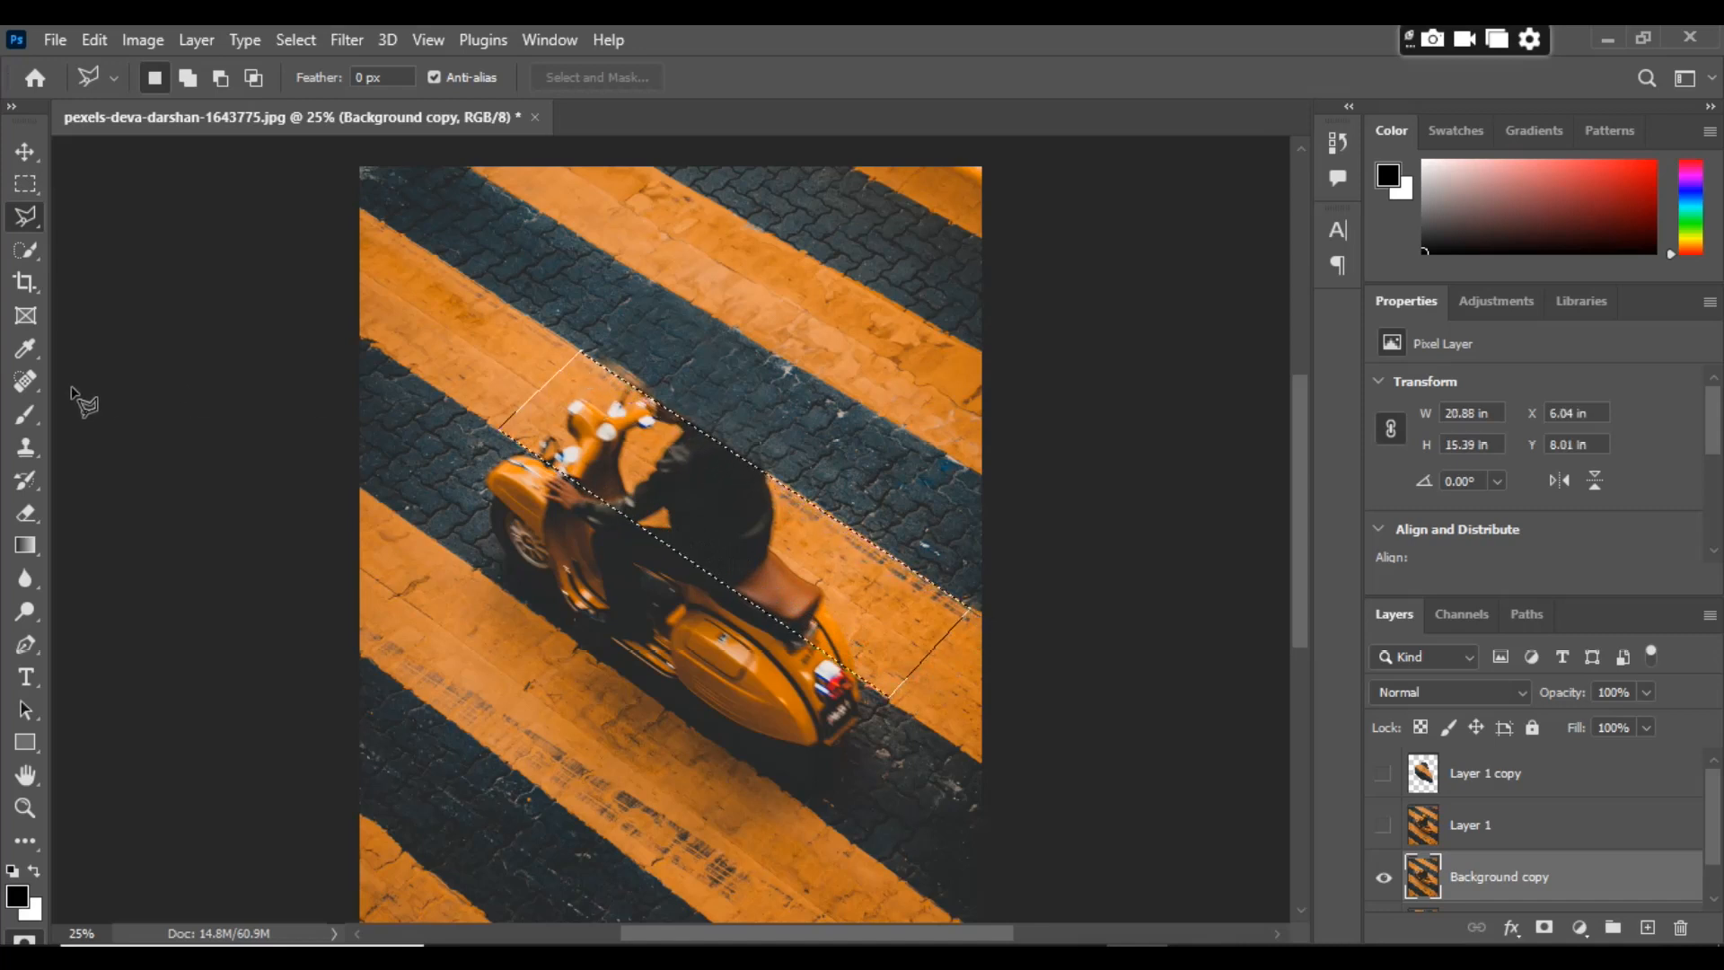
Step: Clone clean orange paint over the scooter's handlebars and seat inside the selected orange stripe
left_click(30, 450)
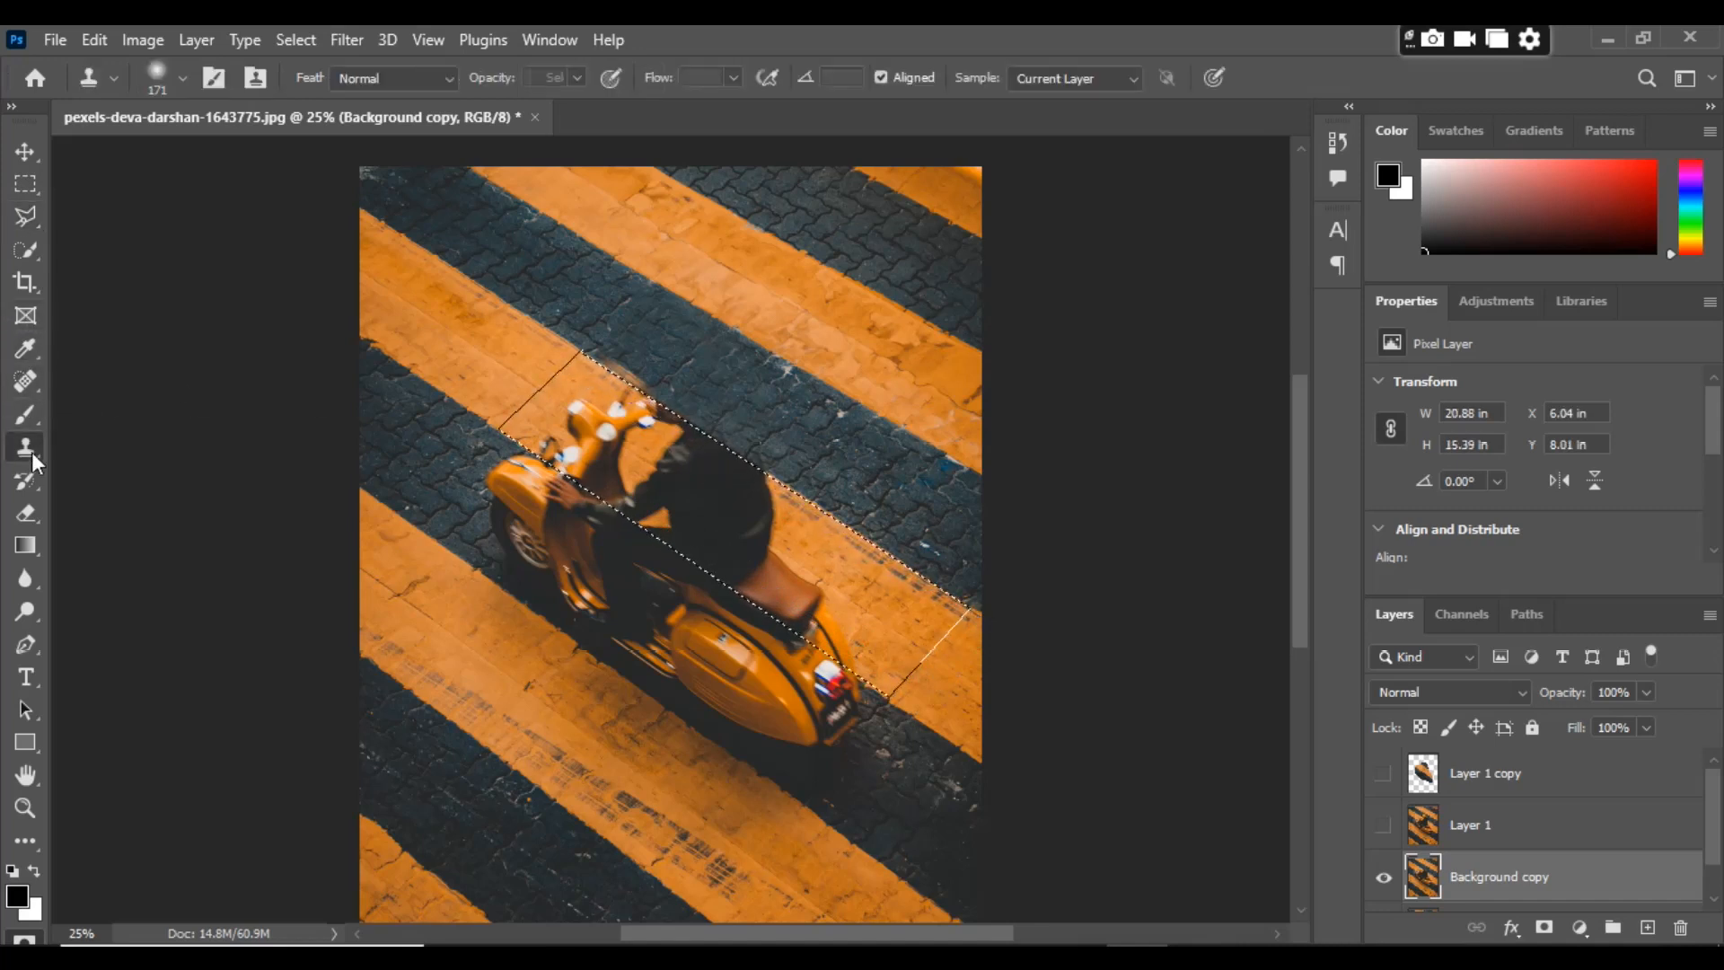
left_click(485, 378, "alt")
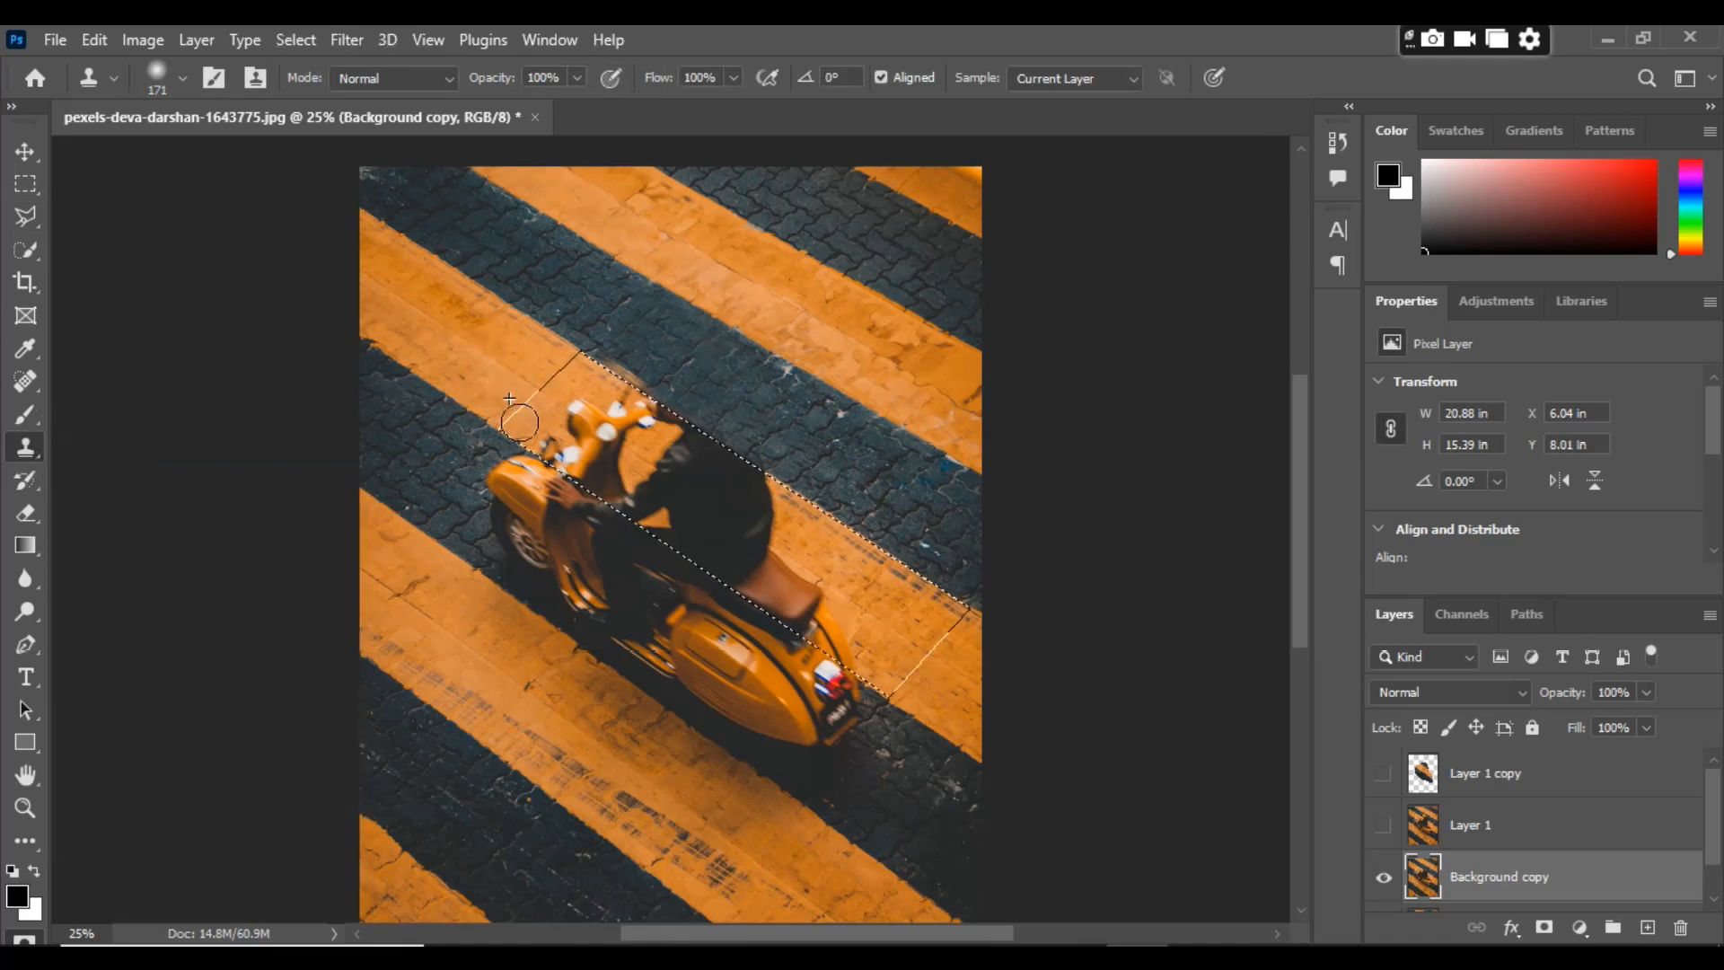
mouse_move(528, 432)
left_mouse_down()
mouse_move(563, 447)
mouse_move(538, 429)
mouse_move(578, 408)
mouse_move(602, 418)
mouse_move(596, 405)
mouse_move(627, 430)
mouse_move(590, 392)
mouse_move(654, 415)
mouse_move(568, 411)
mouse_move(602, 479)
mouse_move(648, 476)
left_mouse_up()
left_click(538, 354, "alt")
left_click(516, 345, "alt")
left_click(541, 369, "alt")
left_click(870, 611, "alt")
mouse_move(849, 651)
left_mouse_down()
mouse_move(807, 585)
mouse_move(859, 590)
mouse_move(796, 530)
mouse_move(790, 600)
mouse_move(726, 550)
mouse_move(738, 503)
mouse_move(780, 521)
mouse_move(656, 503)
left_mouse_up()
Step: Clone orange paint over the rider's torso and remaining dark traces in the selected orange stripe
left_click(620, 431, "alt")
left_click(563, 441, "alt")
mouse_move(691, 438)
left_mouse_down()
mouse_move(648, 488)
mouse_move(731, 461)
mouse_move(740, 499)
left_mouse_up()
left_click(798, 503, "alt")
left_click(808, 574, "alt")
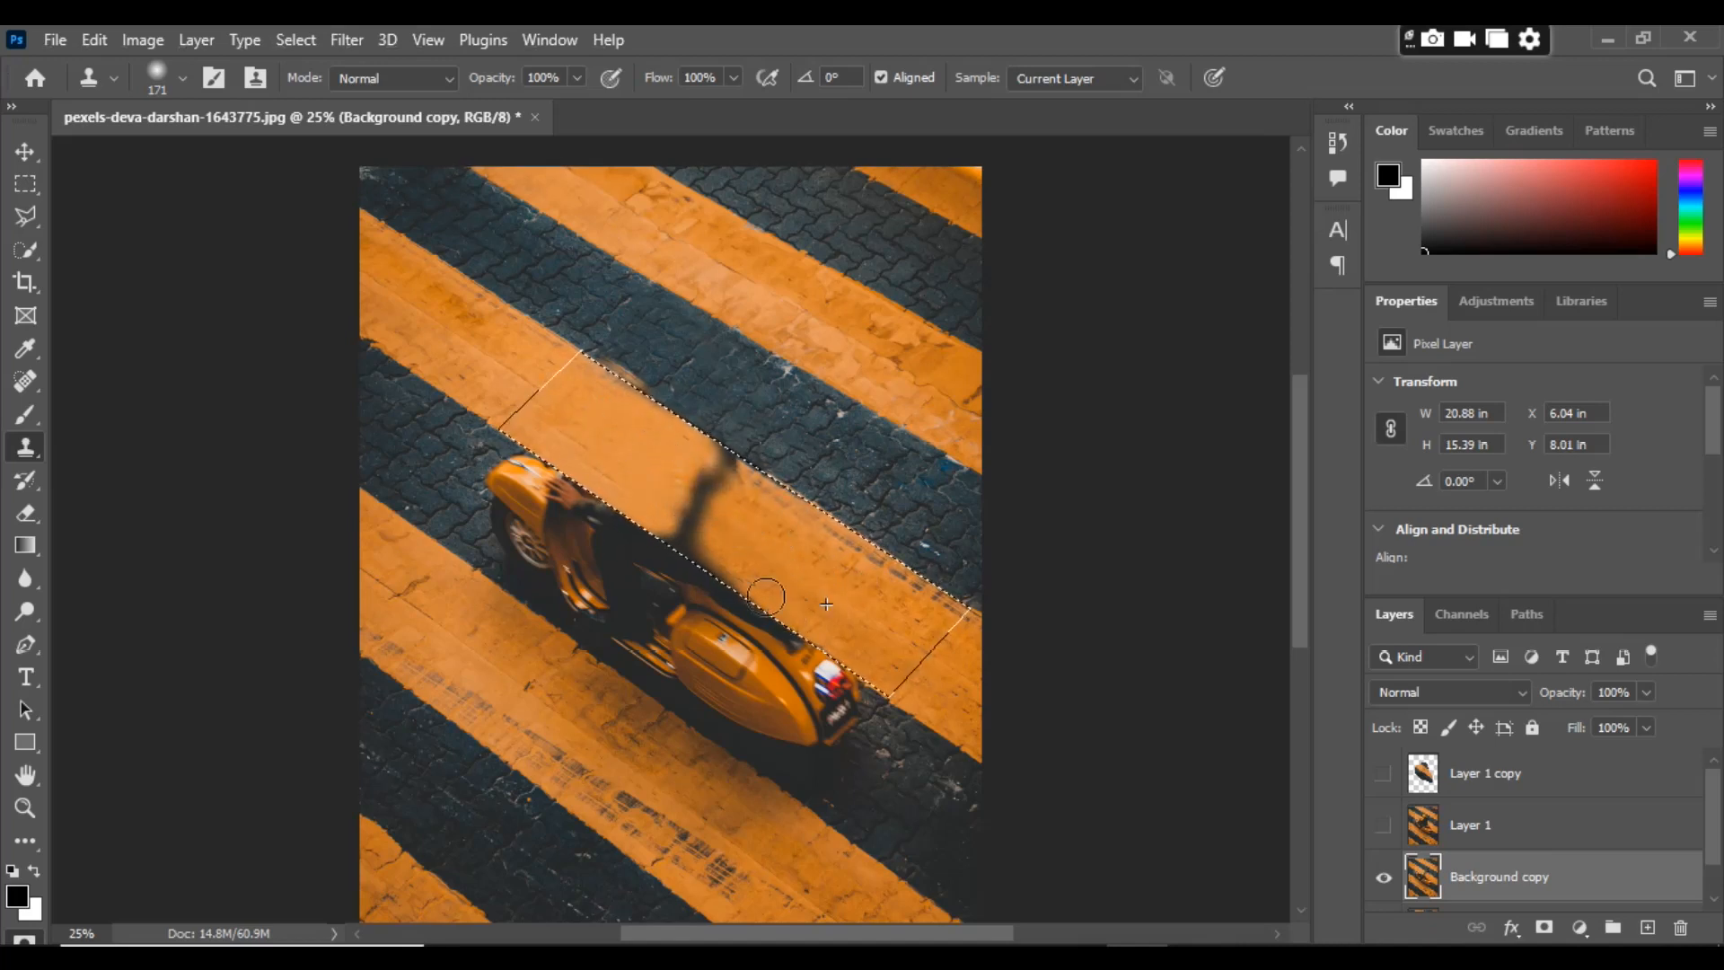
mouse_move(769, 596)
left_mouse_down()
mouse_move(617, 499)
mouse_move(663, 518)
mouse_move(597, 462)
mouse_move(680, 532)
mouse_move(758, 544)
mouse_move(646, 433)
mouse_move(733, 478)
mouse_move(793, 547)
left_mouse_up()
left_click(627, 506, "alt")
left_click(633, 429, "alt")
left_click(644, 431, "alt")
left_click(692, 493, "alt")
left_click(724, 509, "alt")
Step: Replace the selection with a polygonal outline of the dark stripe section containing the rest of the scooter
key("ctrl+d")
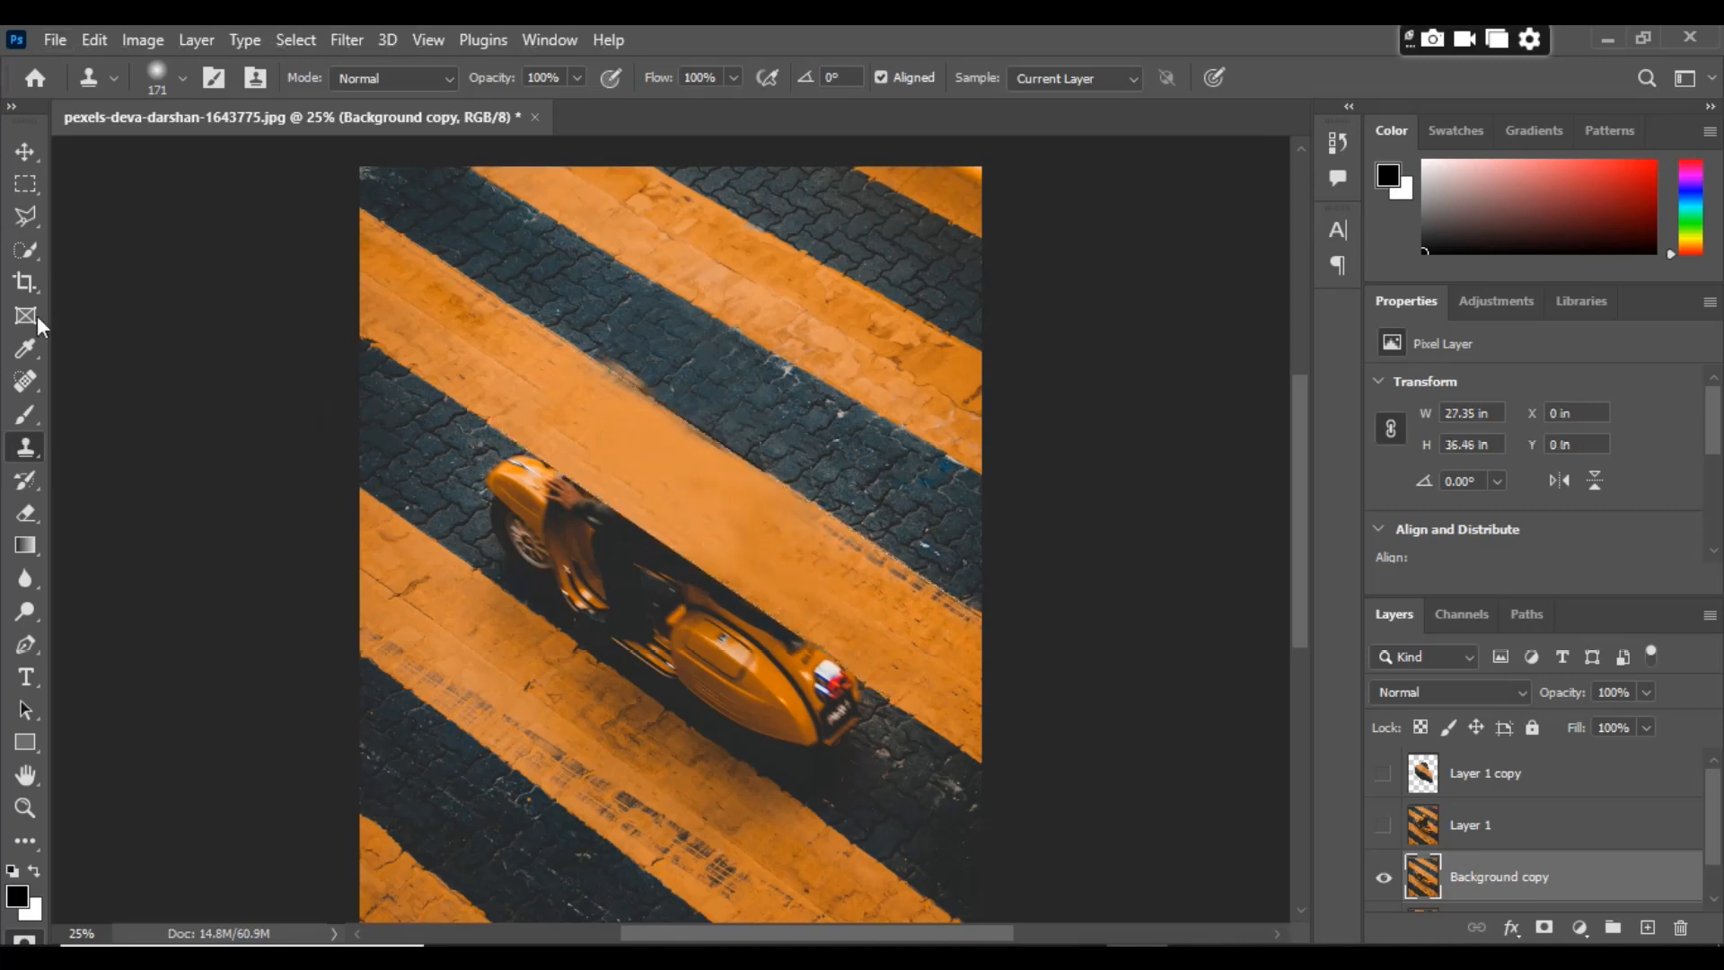
left_click(25, 216)
left_click(494, 431)
left_click(409, 517)
left_click(821, 811)
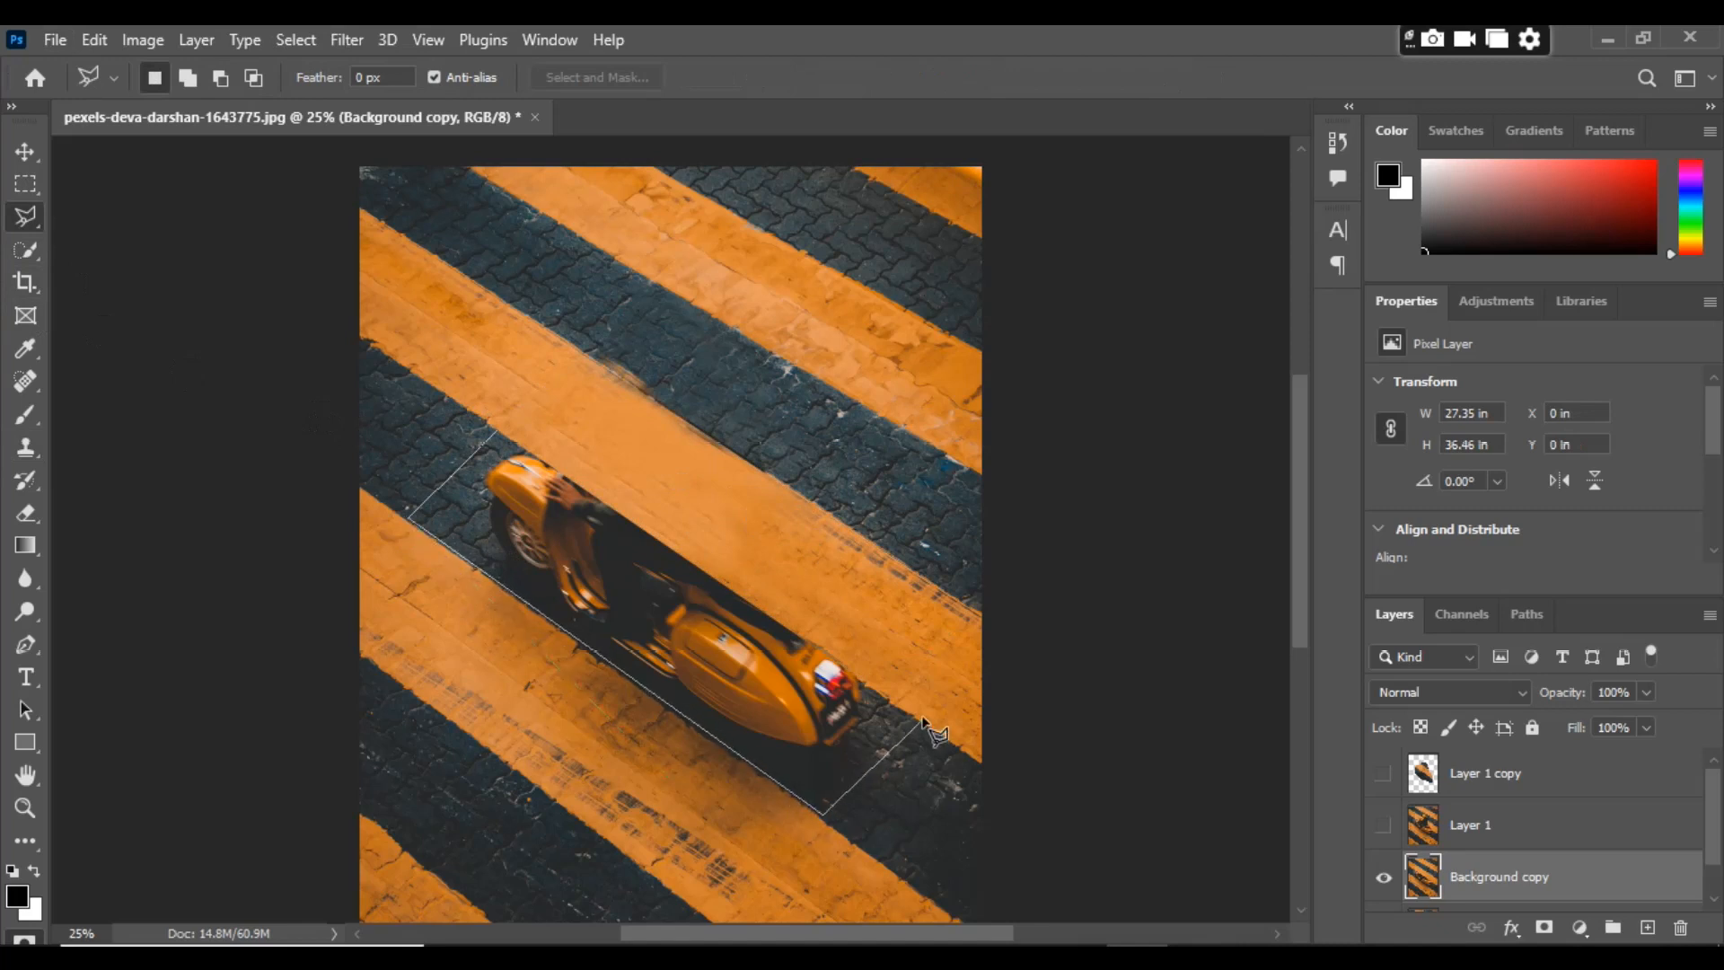
left_click(914, 718)
left_click(495, 430)
Step: Clone dark pavement over the scooter's front wheel and rear end inside the selected dark stripe
left_click(25, 447)
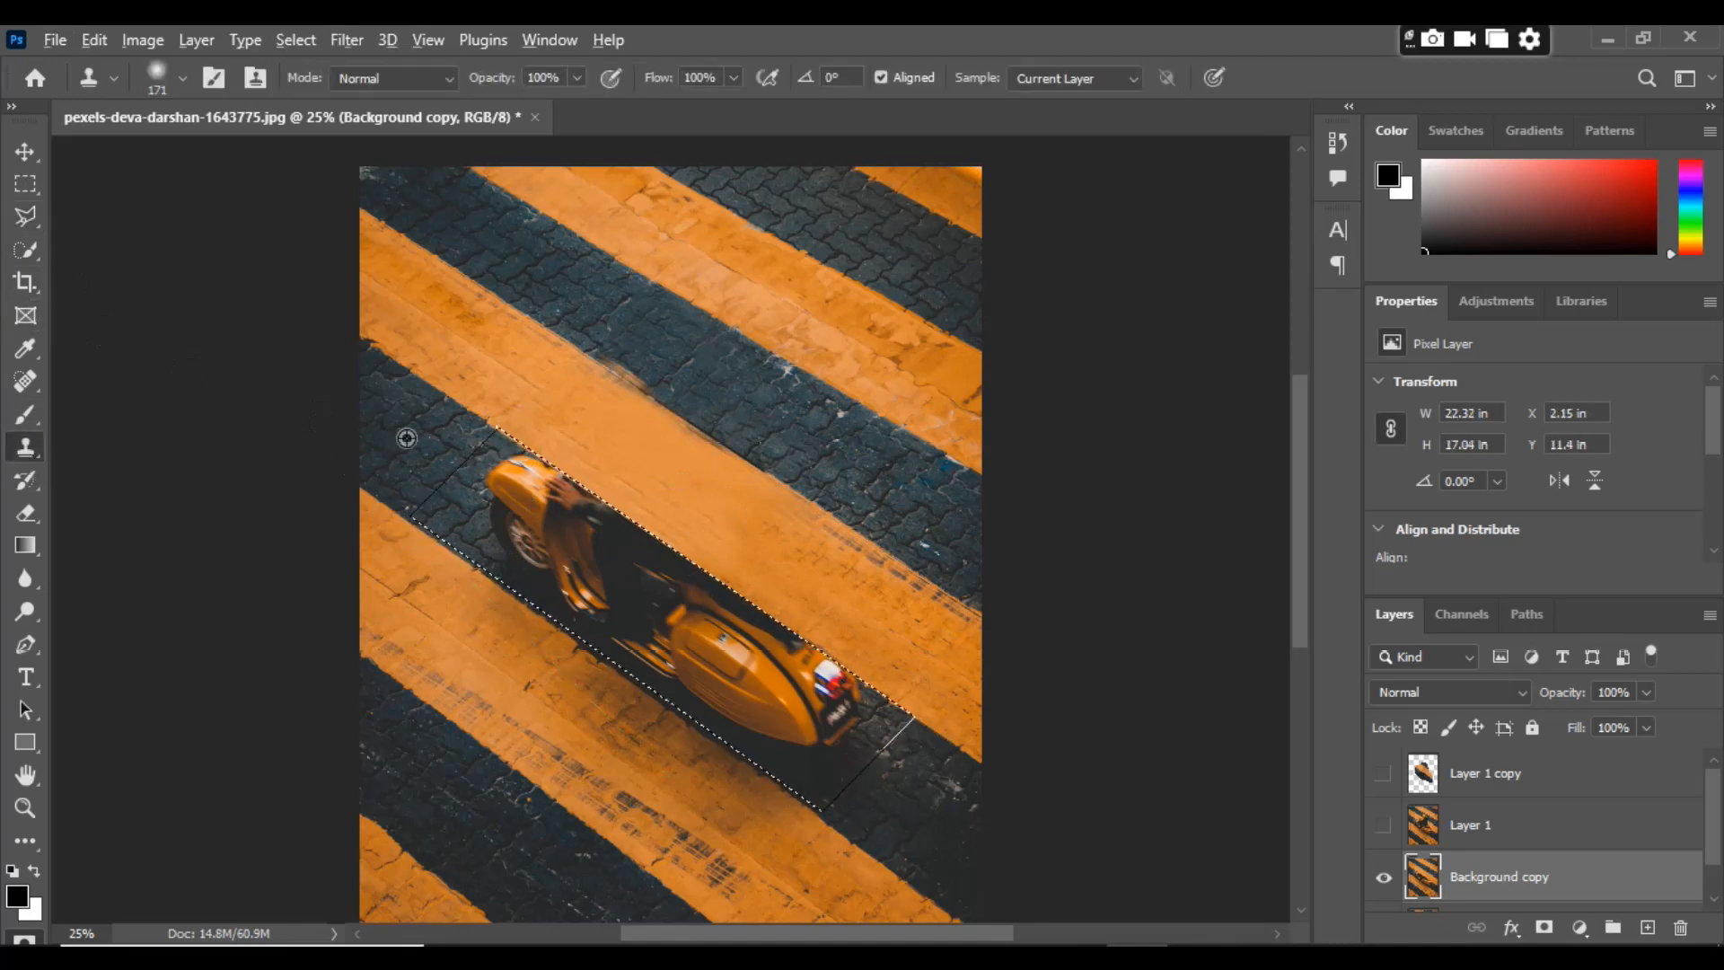
left_click(472, 467, "alt")
mouse_move(504, 476)
left_mouse_down()
mouse_move(523, 542)
mouse_move(512, 500)
mouse_move(500, 562)
mouse_move(584, 512)
left_mouse_up()
left_click(893, 829, "alt")
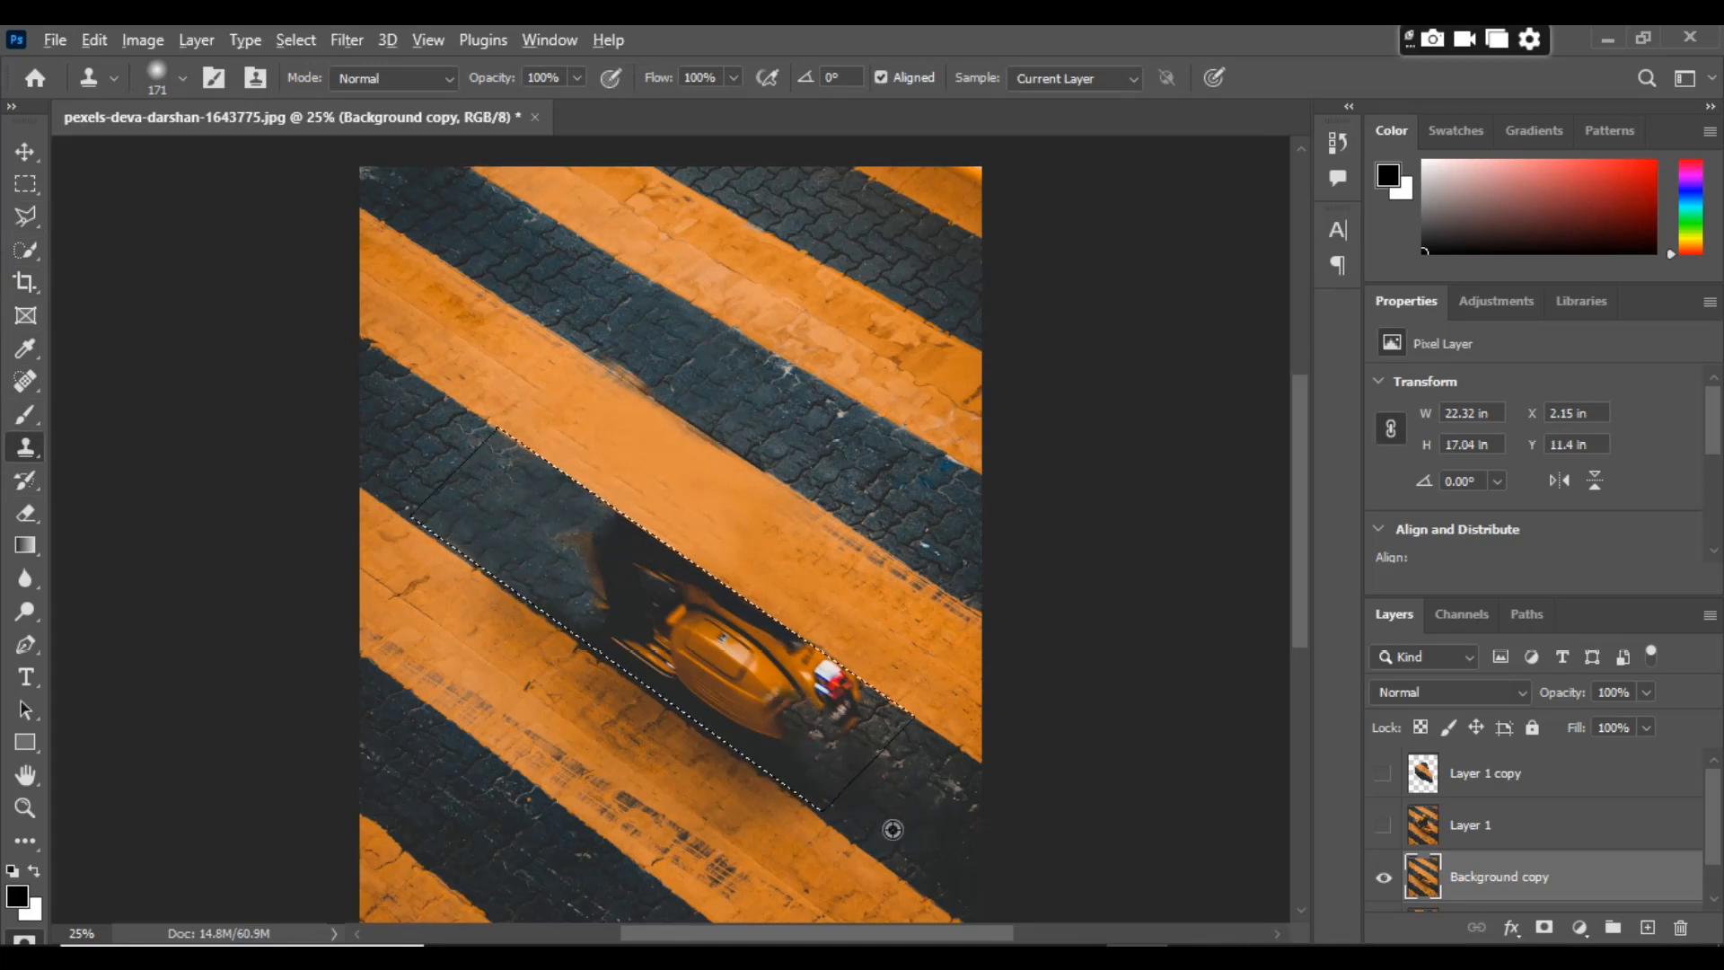
mouse_move(831, 739)
left_mouse_down()
mouse_move(777, 726)
mouse_move(806, 657)
left_mouse_up()
left_click(935, 773, "alt")
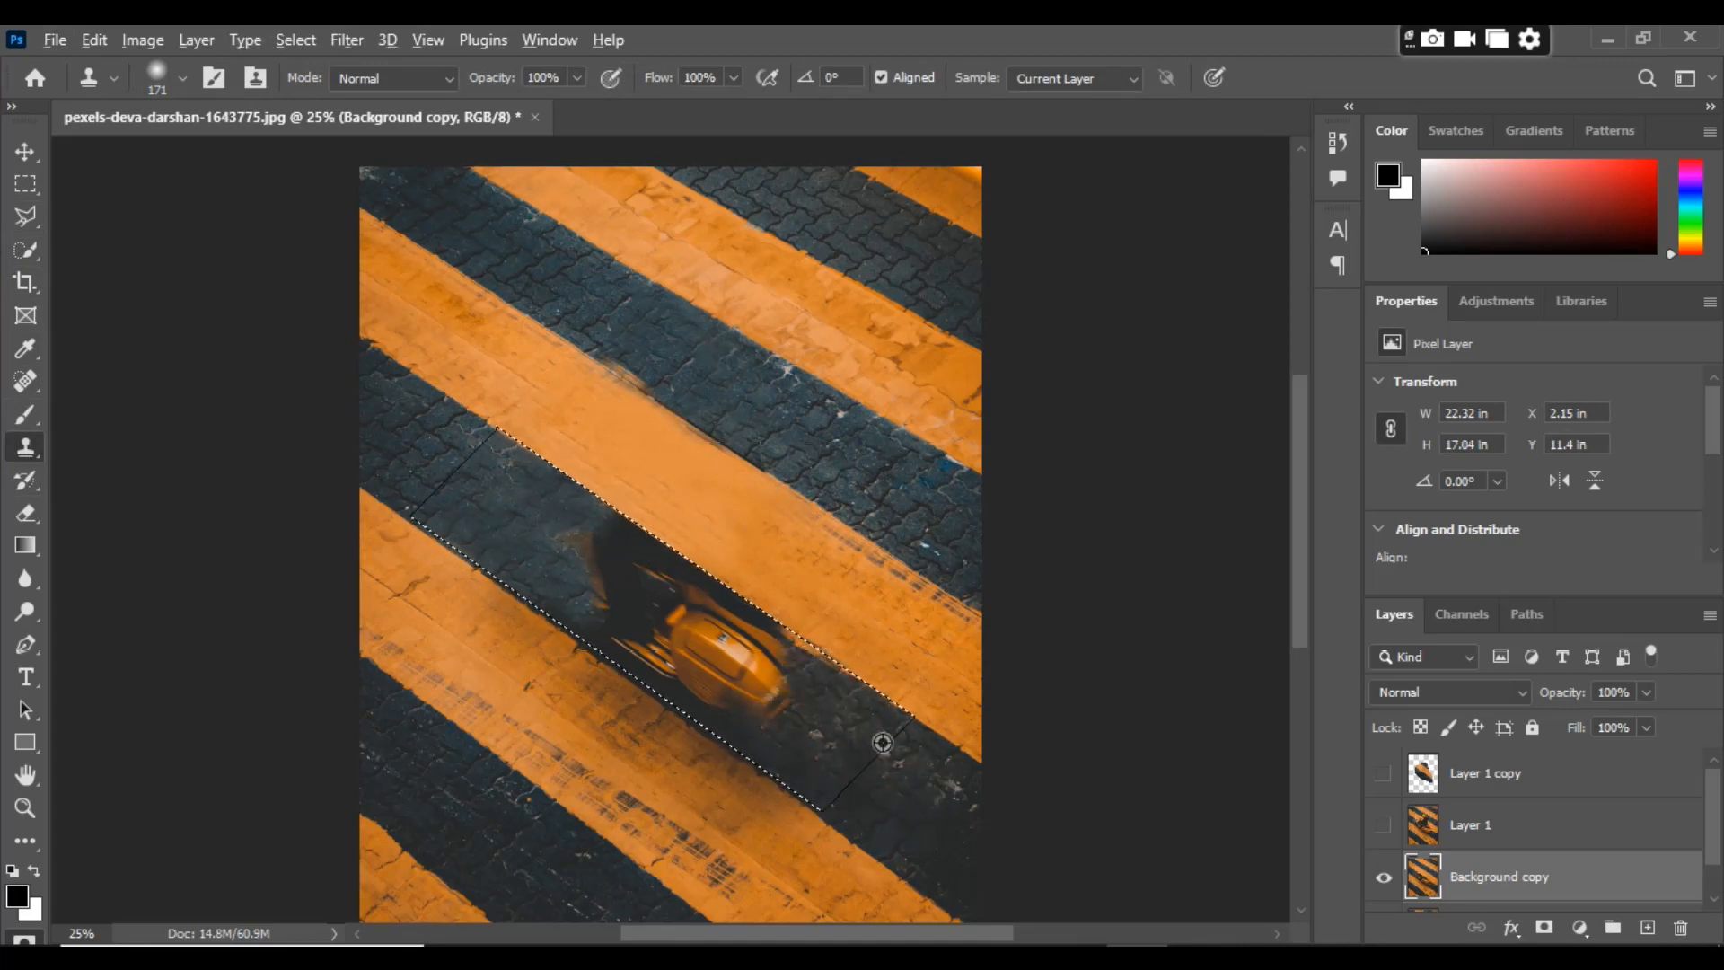
left_click(821, 786, "alt")
mouse_move(747, 712)
left_mouse_down()
mouse_move(778, 674)
mouse_move(770, 635)
left_mouse_up()
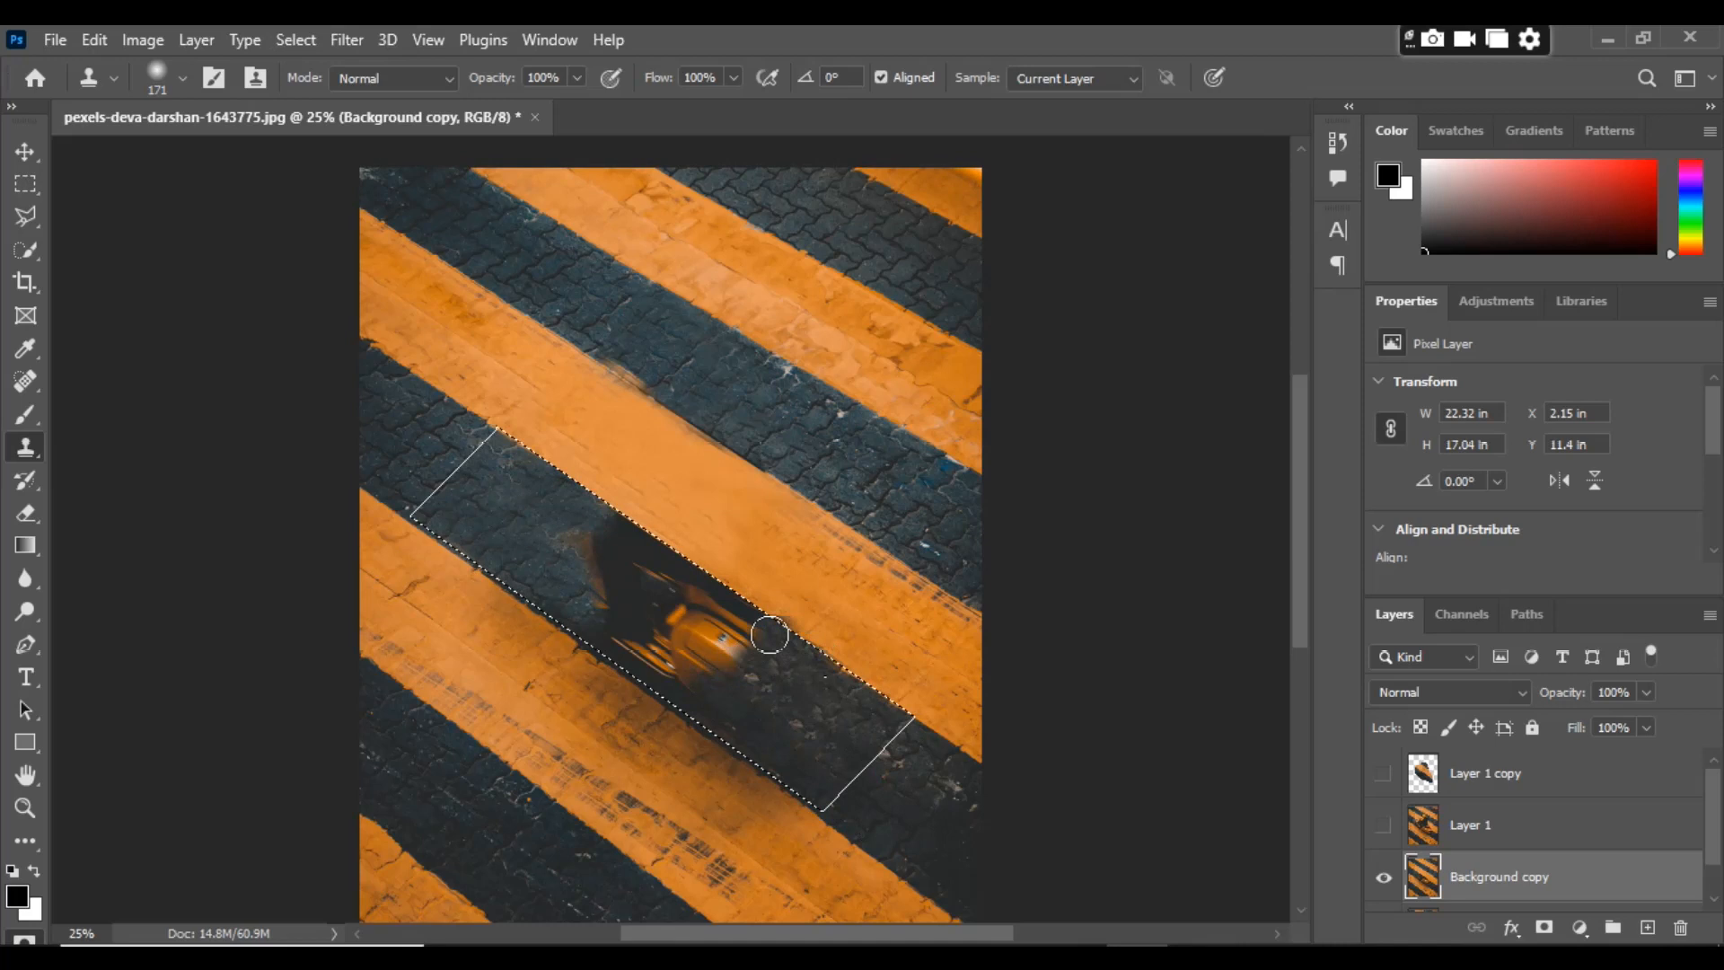
Step: Clone dark pavement from several spots over the rider's legs and the middle of the scooter body
left_click(508, 469, "alt")
mouse_move(585, 518)
left_mouse_down()
mouse_move(630, 546)
mouse_move(587, 569)
mouse_move(547, 503)
mouse_move(561, 553)
mouse_move(574, 532)
mouse_move(505, 529)
mouse_move(575, 588)
mouse_move(566, 530)
mouse_move(603, 517)
left_mouse_up()
left_click(519, 467, "alt")
left_click(478, 490, "alt")
left_click(415, 461, "alt")
left_click(478, 447, "alt")
left_click(437, 435, "alt")
left_click(499, 476, "alt")
left_click(389, 435, "alt")
left_click(566, 589, "alt")
mouse_move(724, 642)
left_mouse_down()
mouse_move(689, 653)
mouse_move(791, 710)
mouse_move(701, 646)
mouse_move(637, 648)
mouse_move(693, 635)
left_mouse_up()
Step: Clone pavement over the last orange scooter remnants and even out the texture across the selected dark stripe
left_click(916, 752, "alt")
left_click(811, 746, "alt")
left_click(832, 797, "alt")
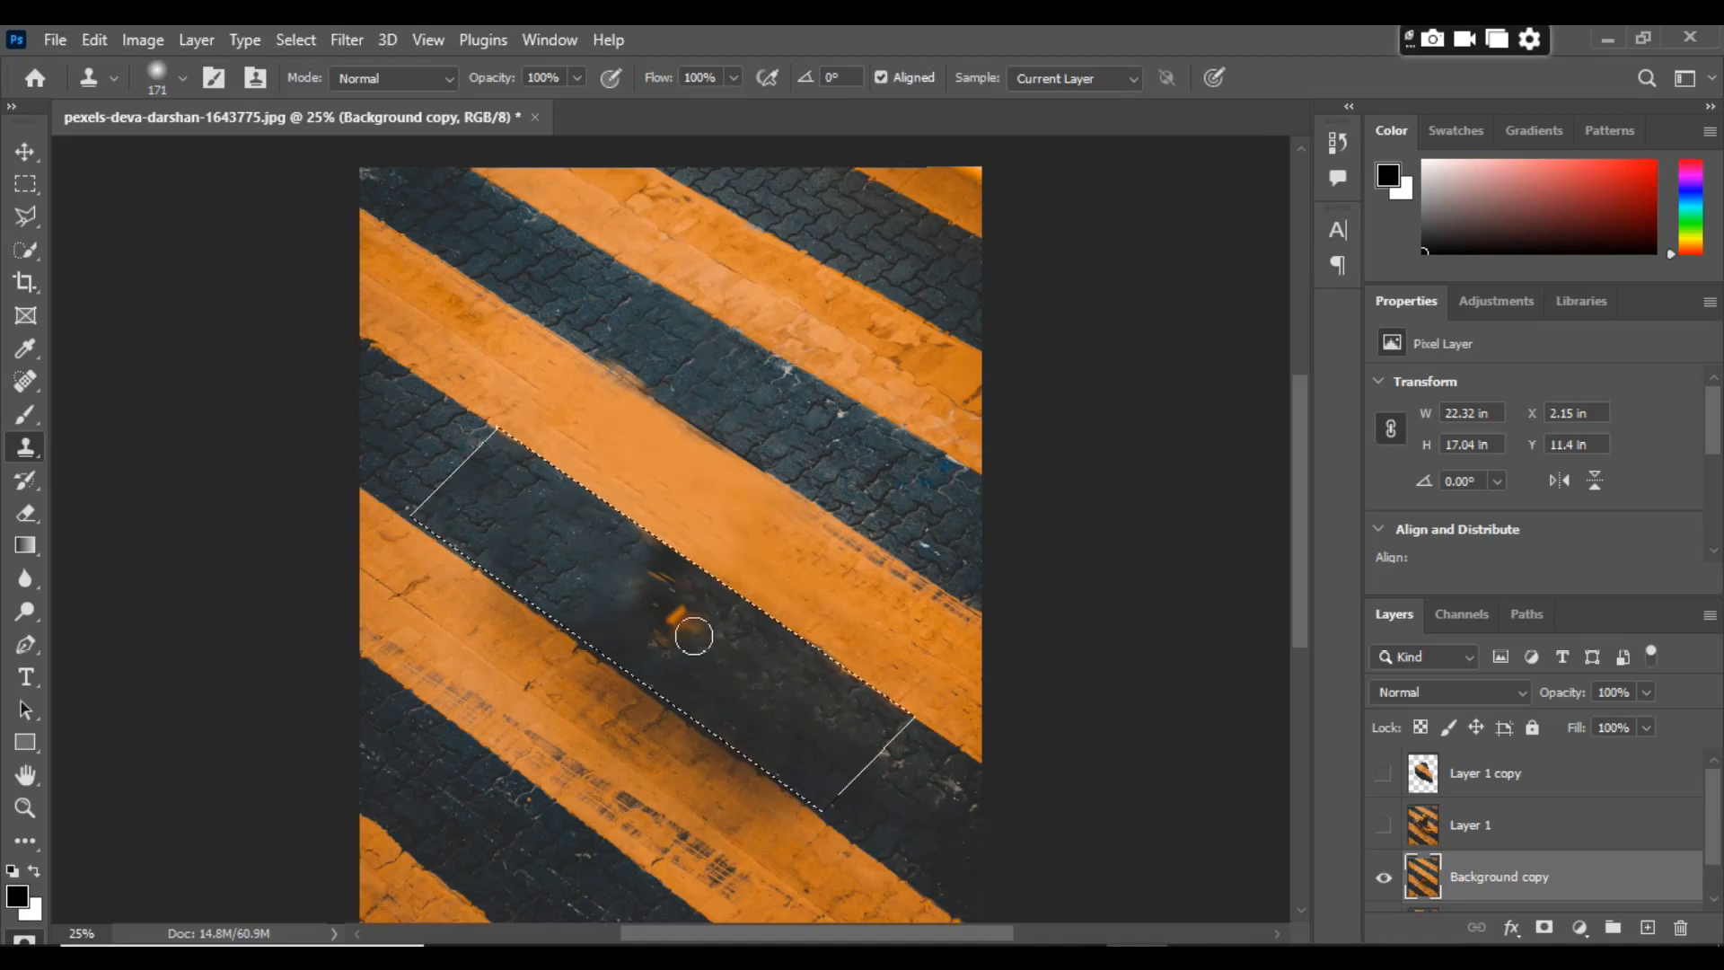
left_click(501, 504, "alt")
mouse_move(542, 541)
left_mouse_down()
mouse_move(640, 560)
mouse_move(558, 561)
mouse_move(675, 618)
left_mouse_up()
left_click(489, 509, "alt")
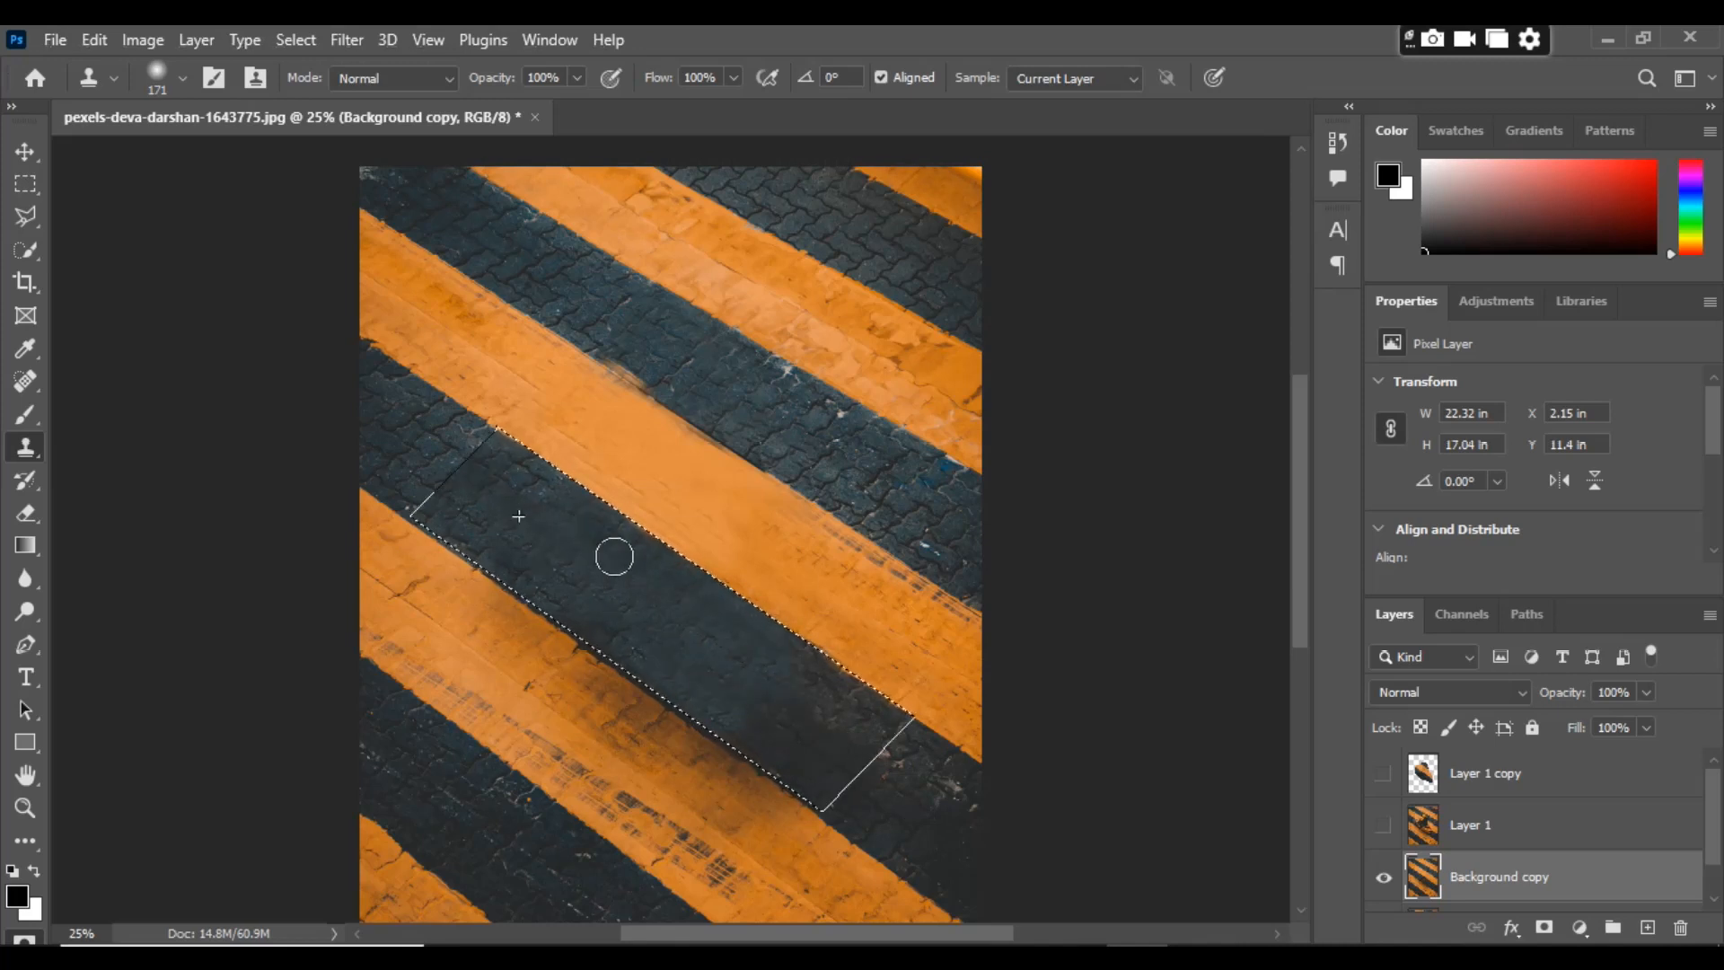
left_click_drag(679, 647, 751, 635)
left_click(801, 771, "alt")
left_click_drag(688, 688, 638, 641)
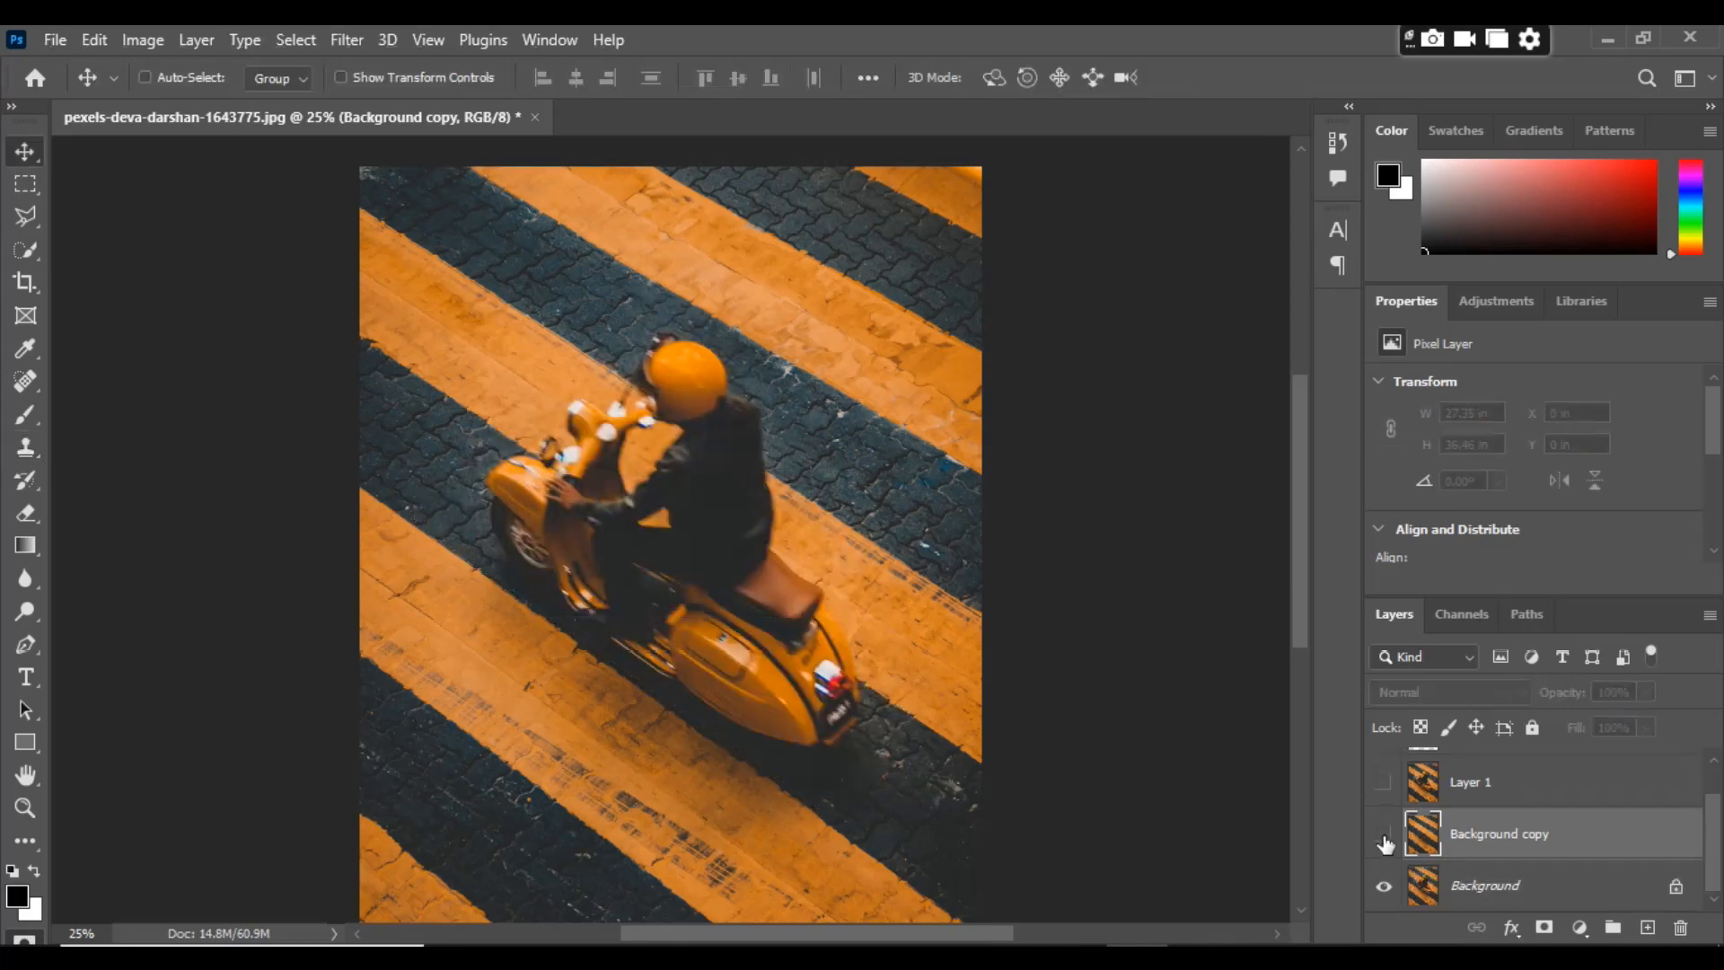
Step: Compare the Clone Stamp retouch on the Background copy layer with the original photo by repeatedly showing and hiding that layer
left_click(1383, 835)
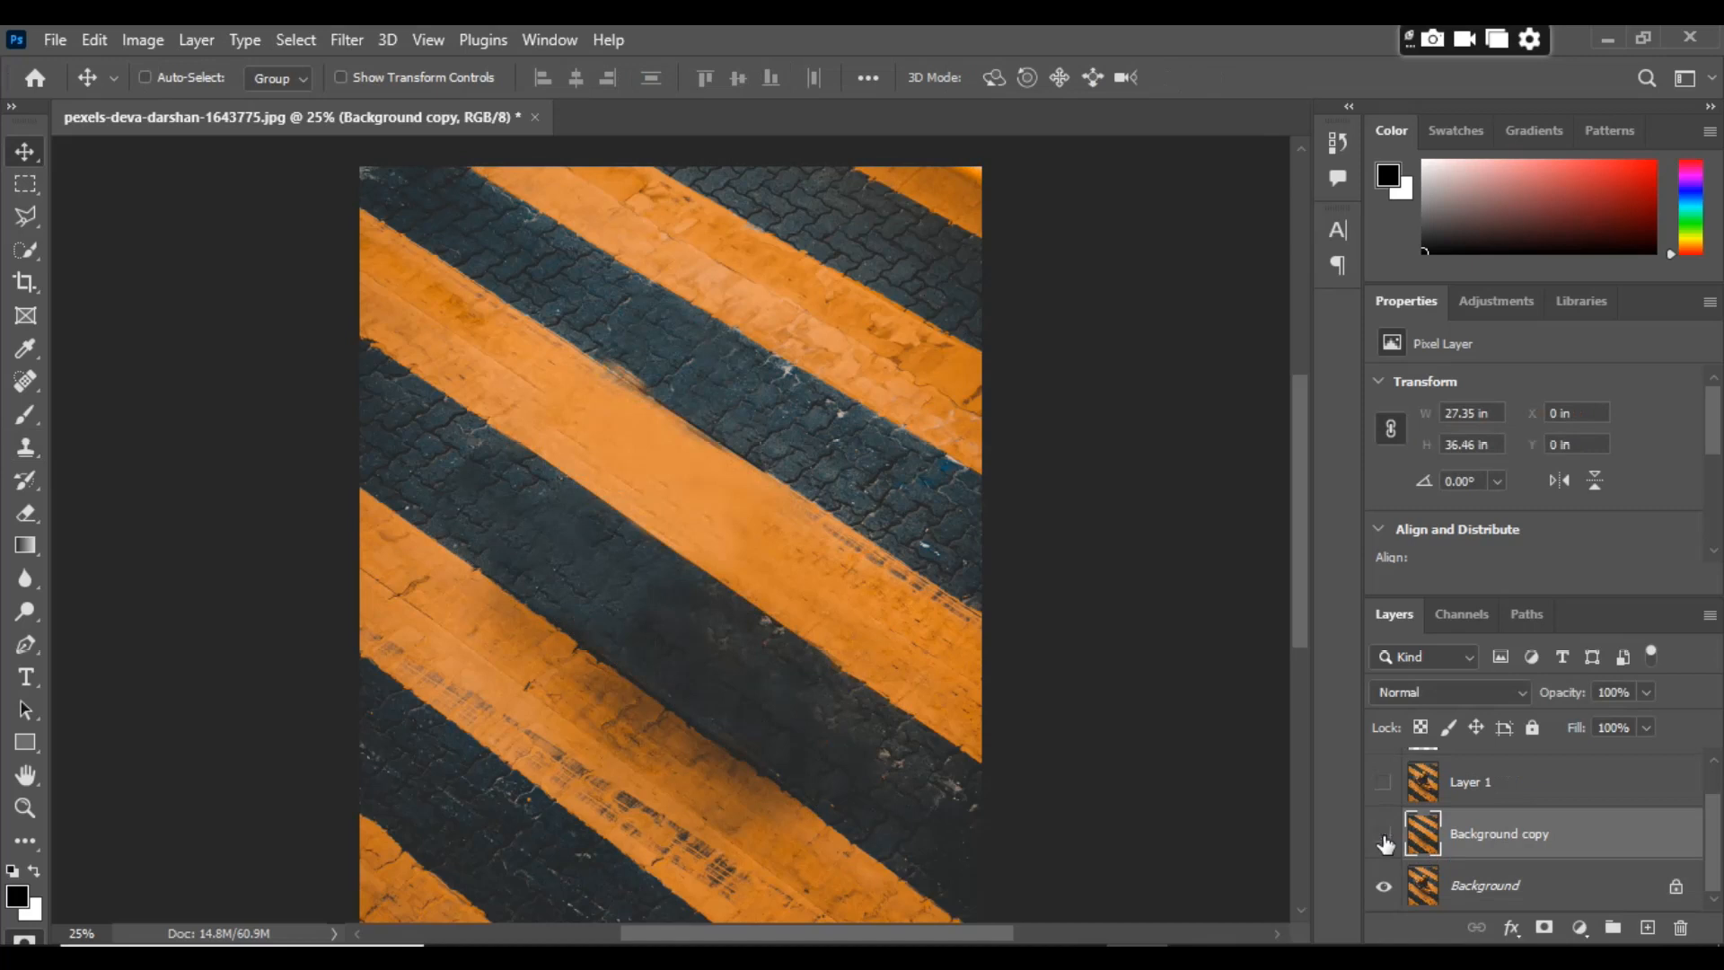
left_click(1384, 838)
left_click(1384, 838)
left_click(1384, 838)
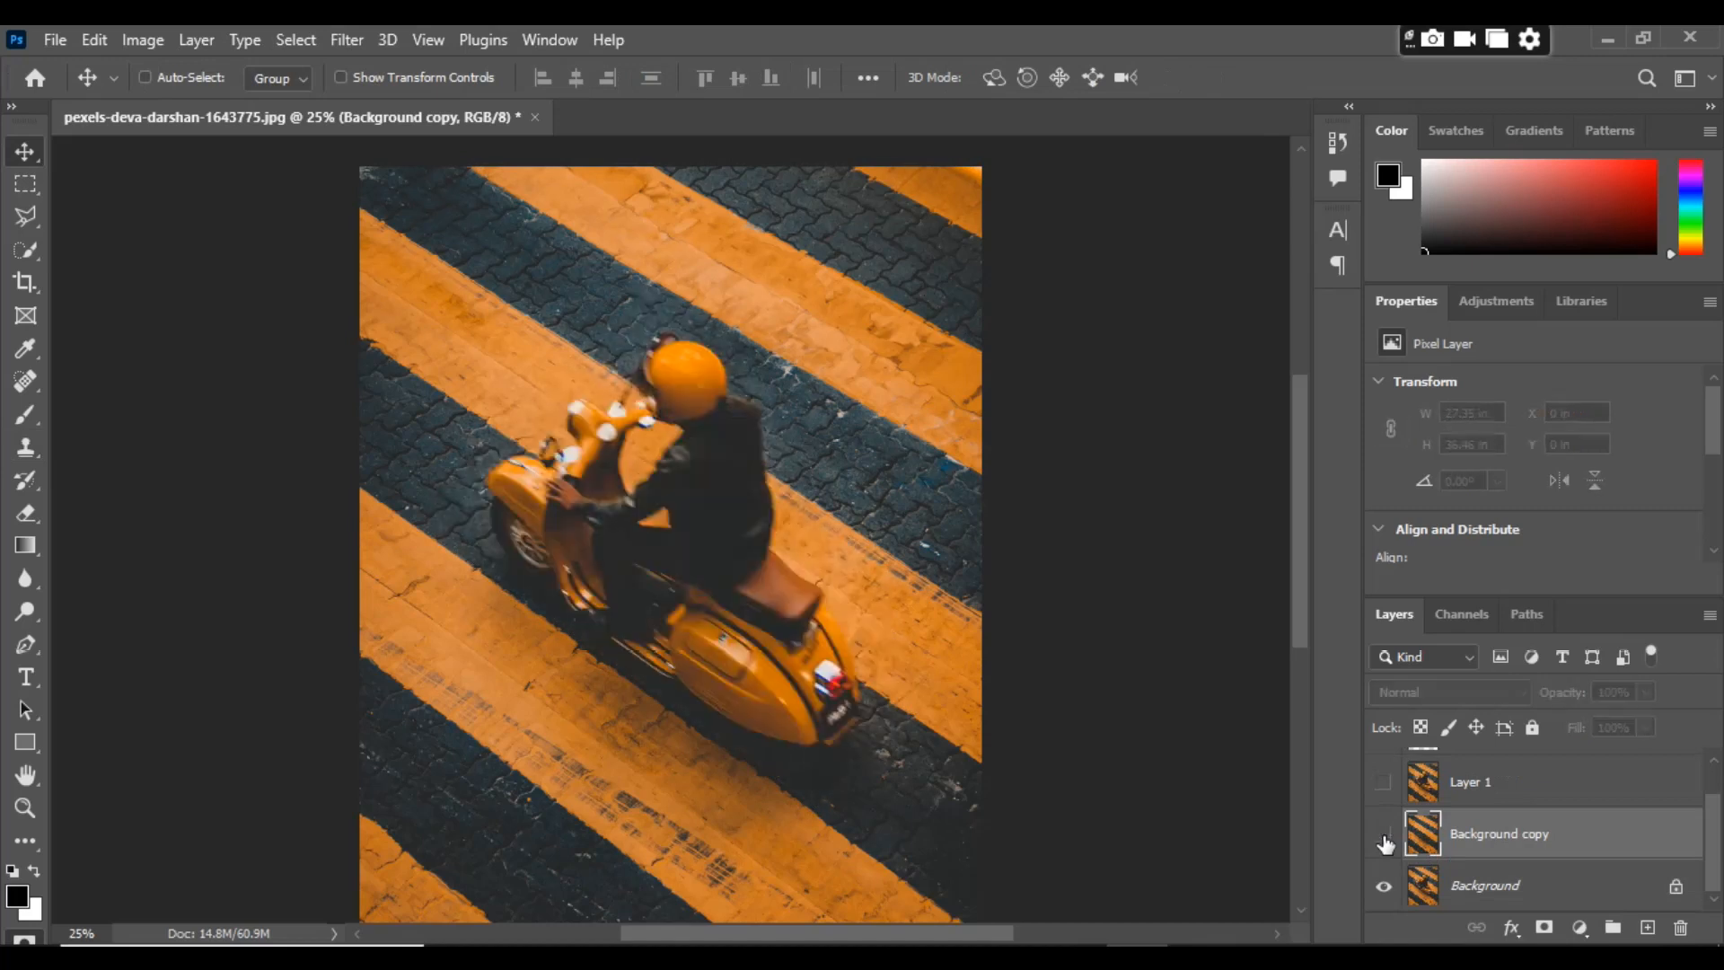
left_click(1384, 837)
left_click(1384, 838)
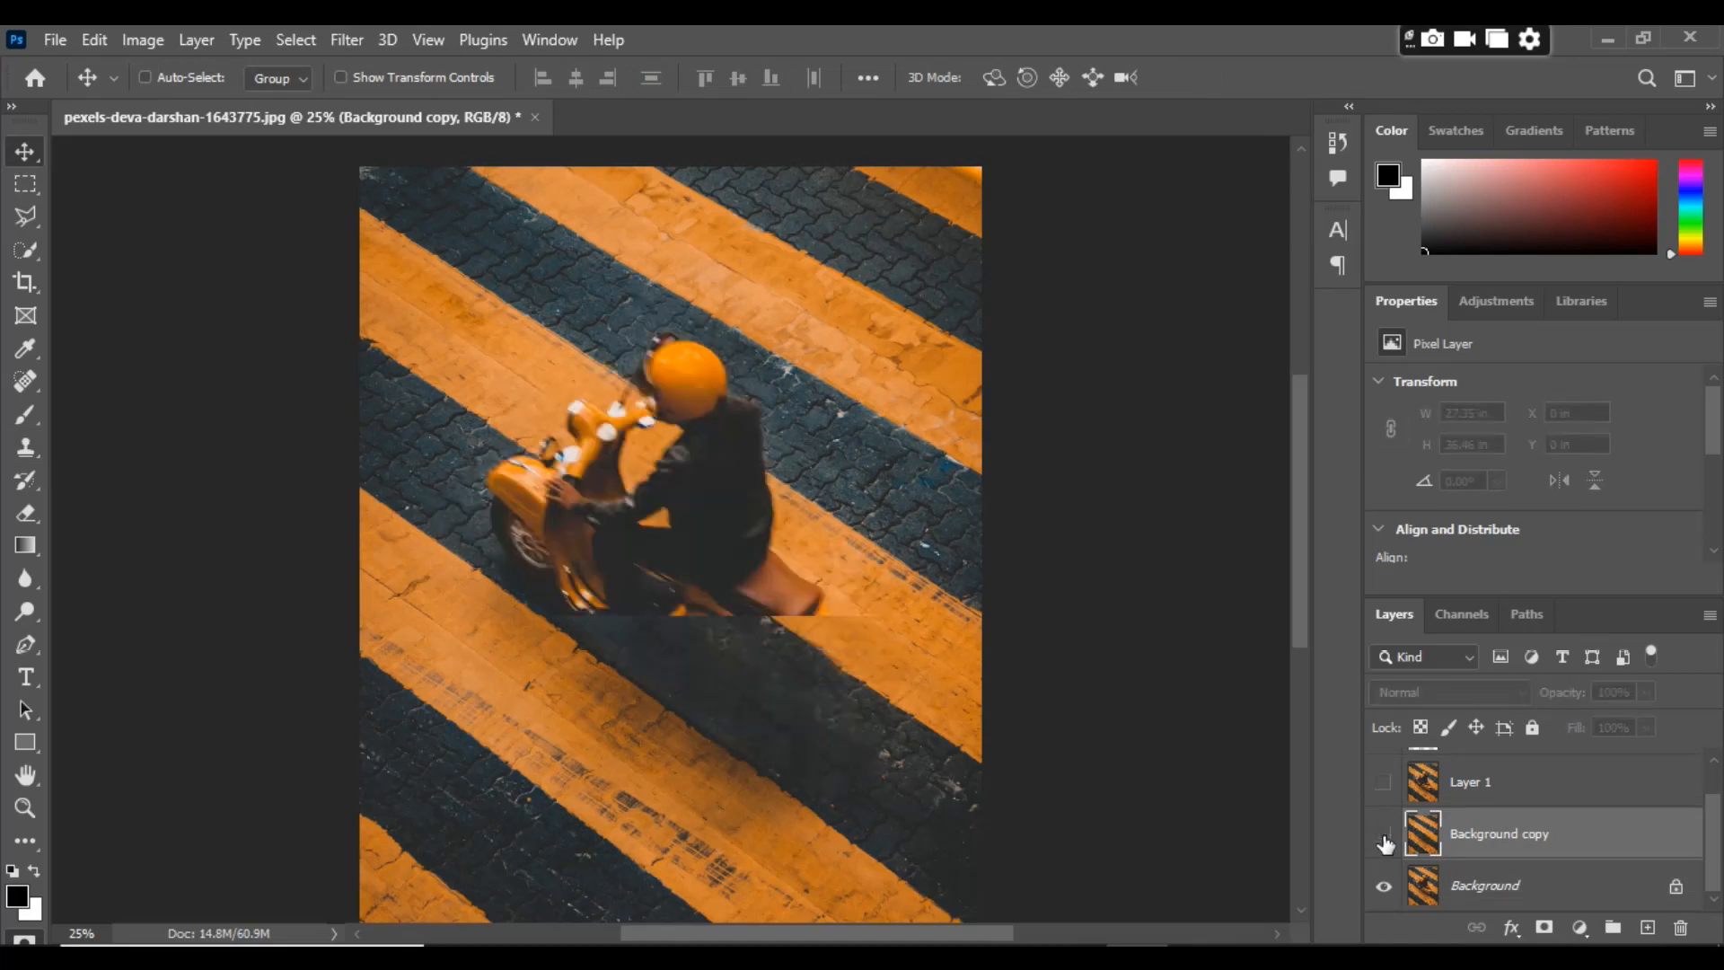
left_click(1384, 838)
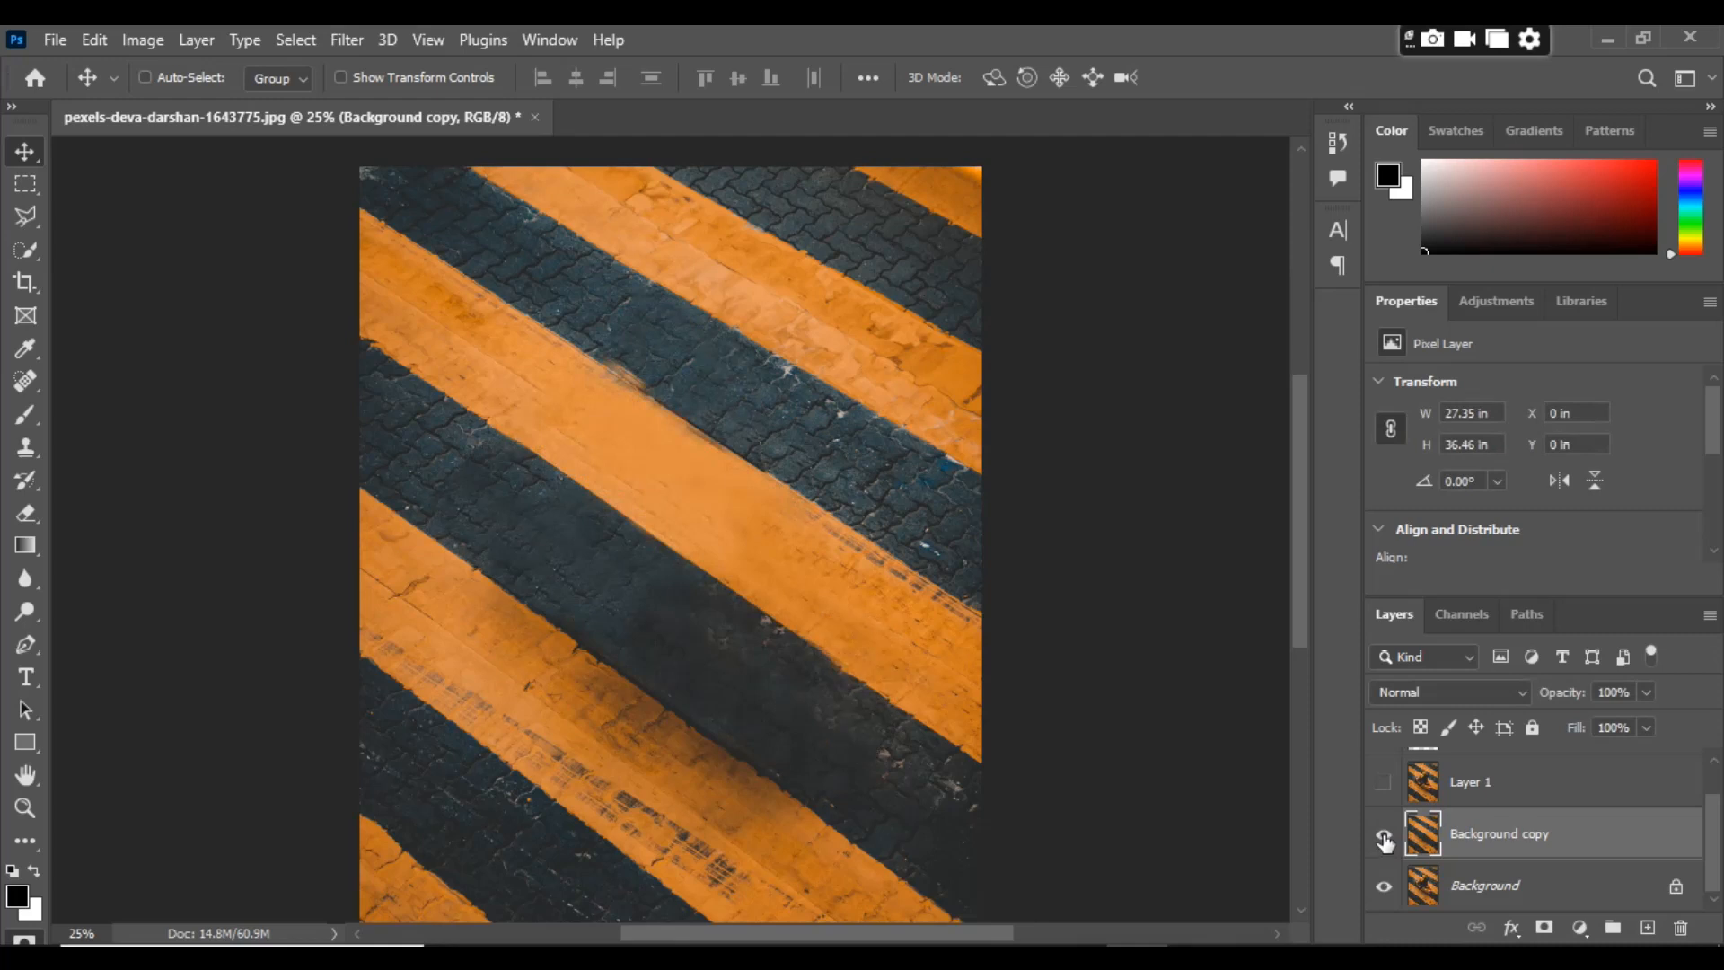
left_click(1384, 838)
left_click(1384, 838)
left_click(1384, 838)
left_click(1384, 838)
left_click(1383, 838)
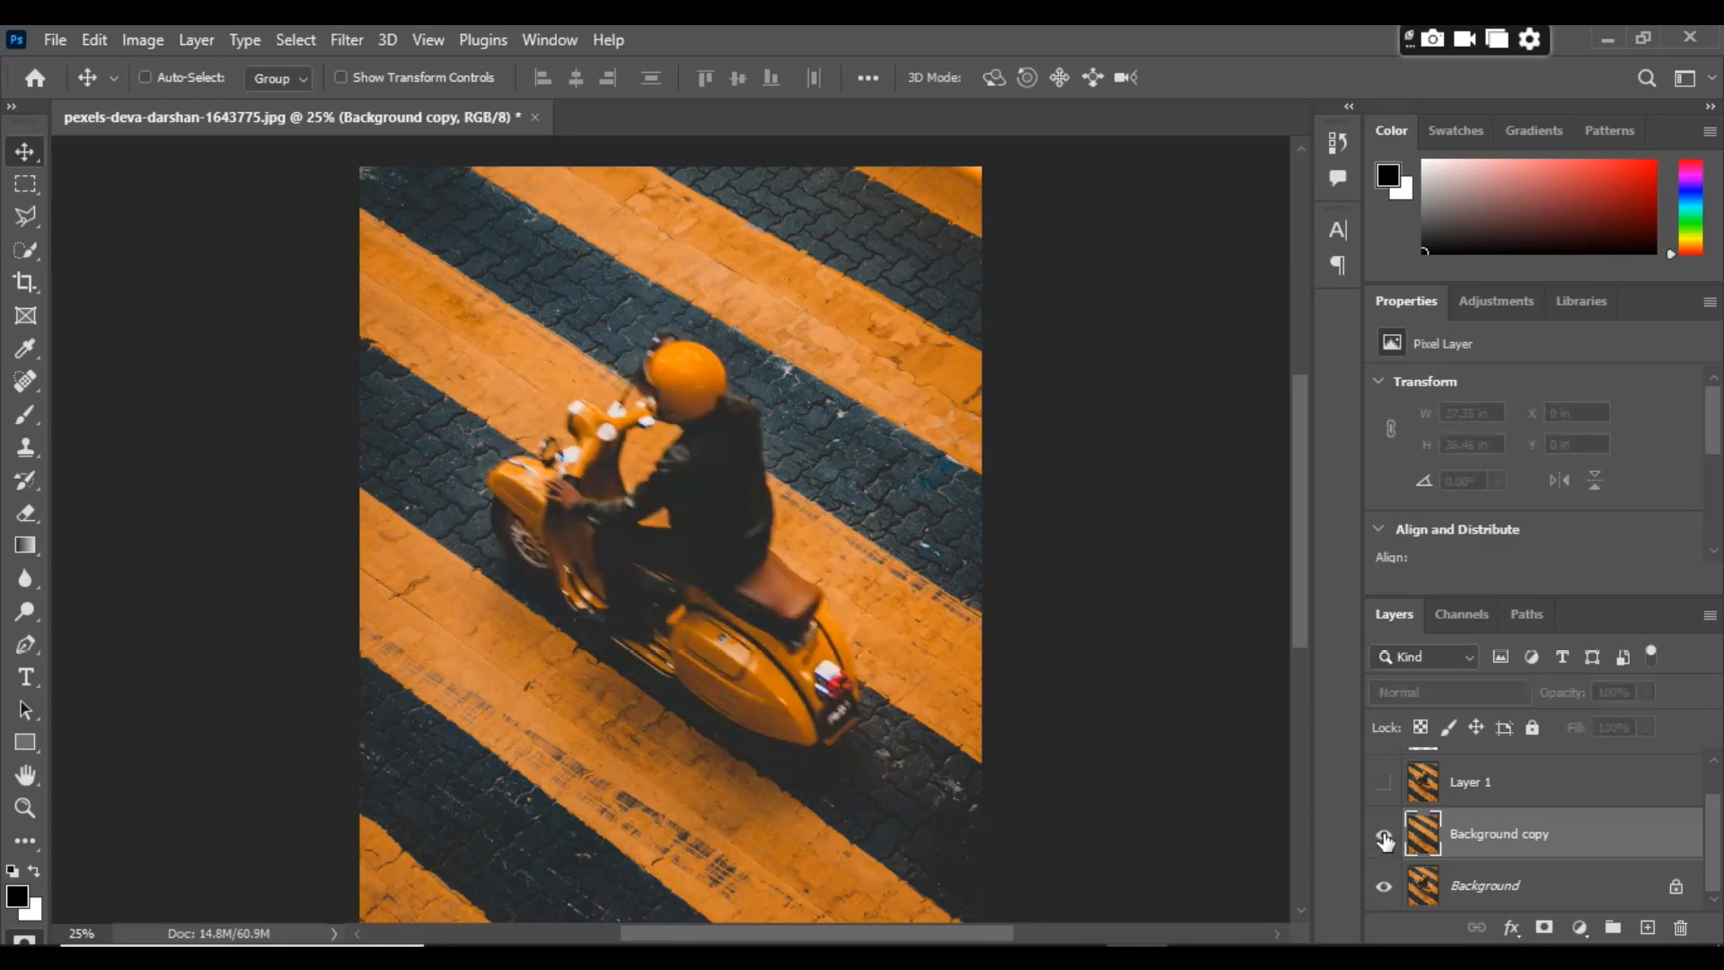
left_click(1383, 838)
left_click(1384, 838)
Step: Compare the Content-Aware Fill result on Layer 1 copy with the original photo by toggling that layer's visibility, leaving it hidden
scroll(1386, 831, "up", 1)
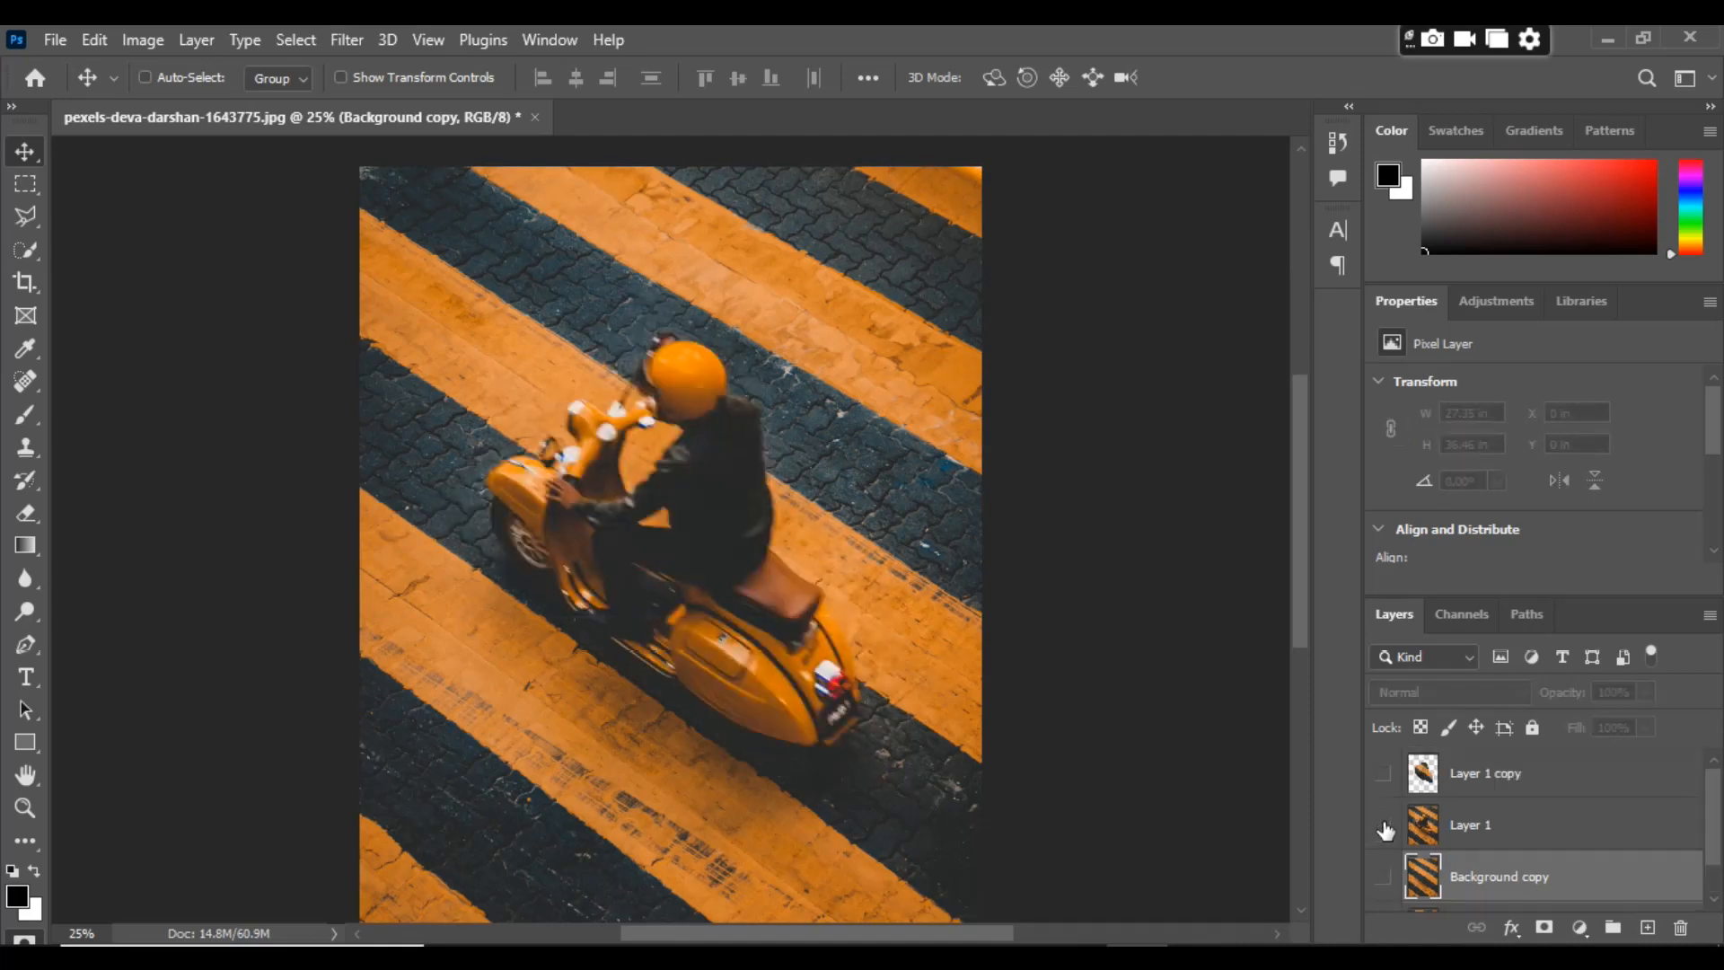
scroll(1399, 825, "down", 1)
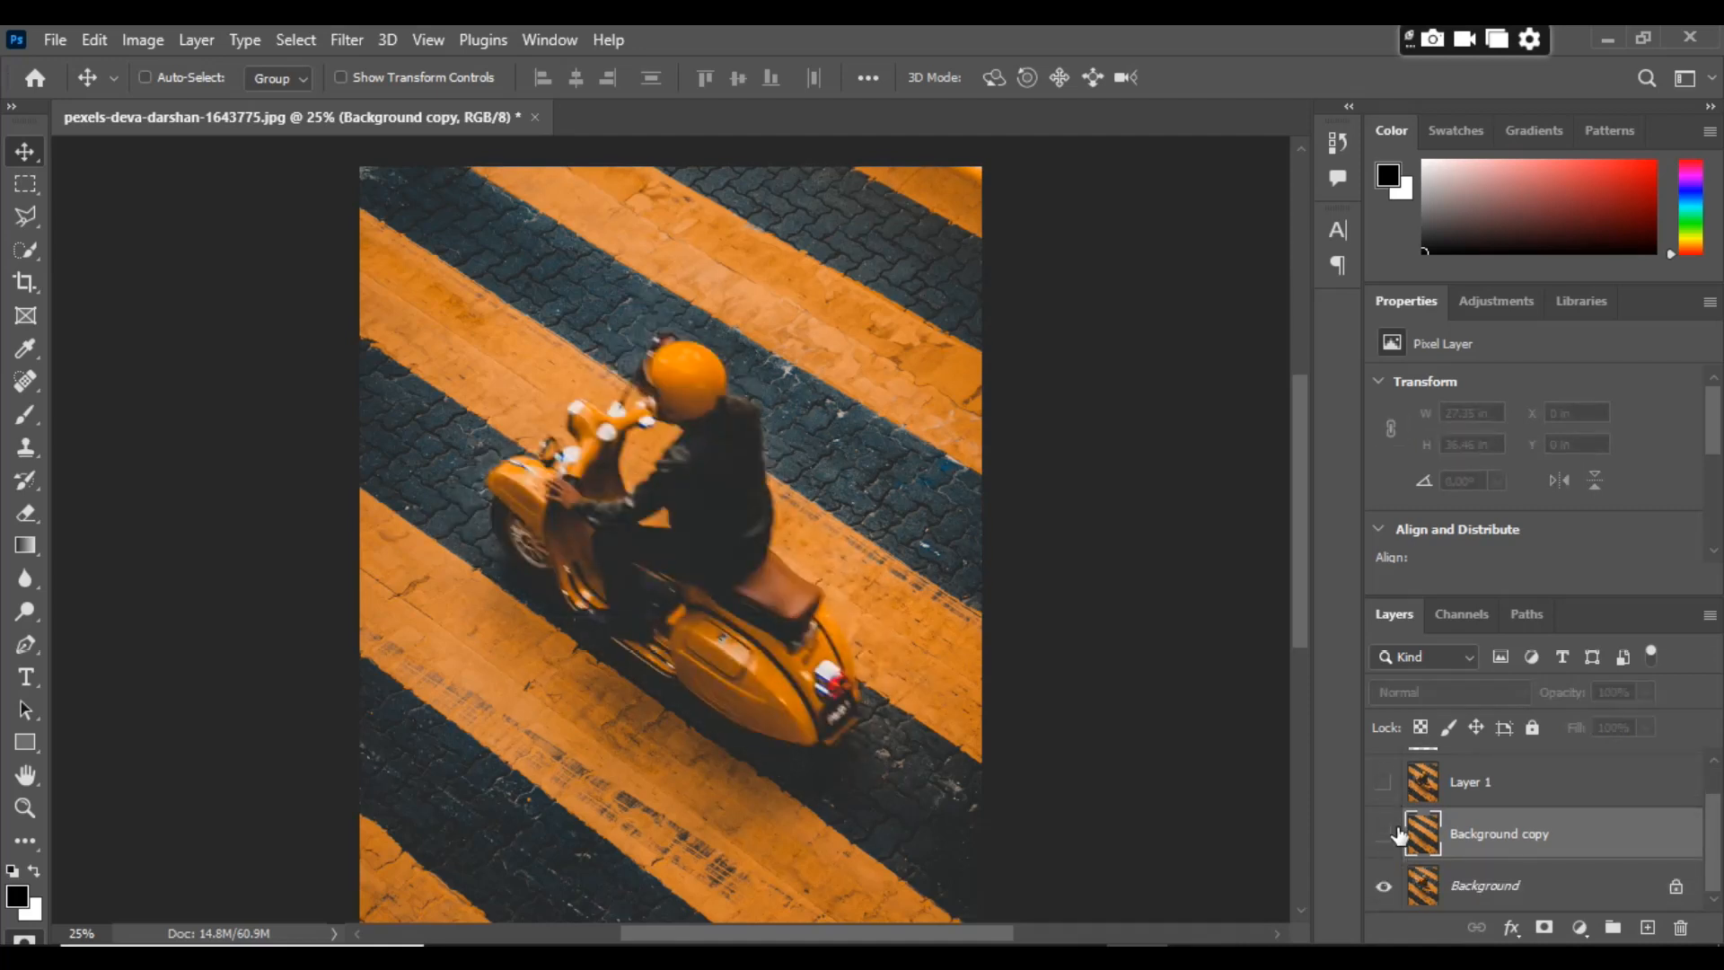
scroll(1398, 828, "up", 1)
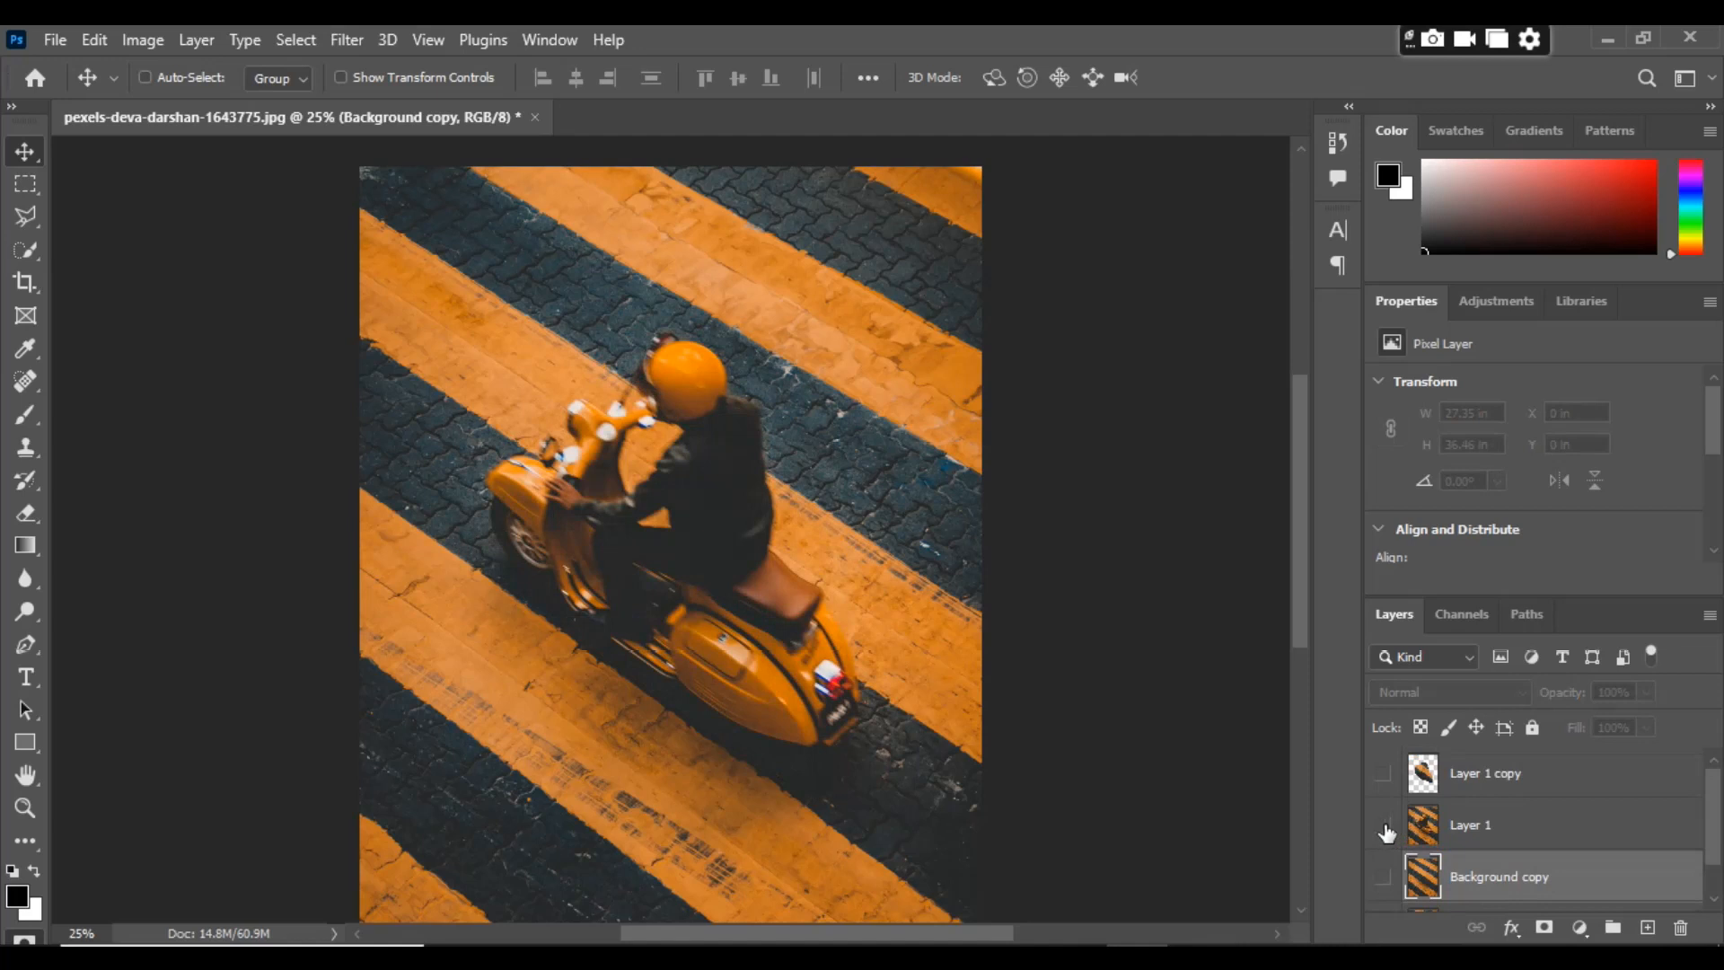
left_click(1383, 774)
left_click(1383, 774)
left_click(1383, 774)
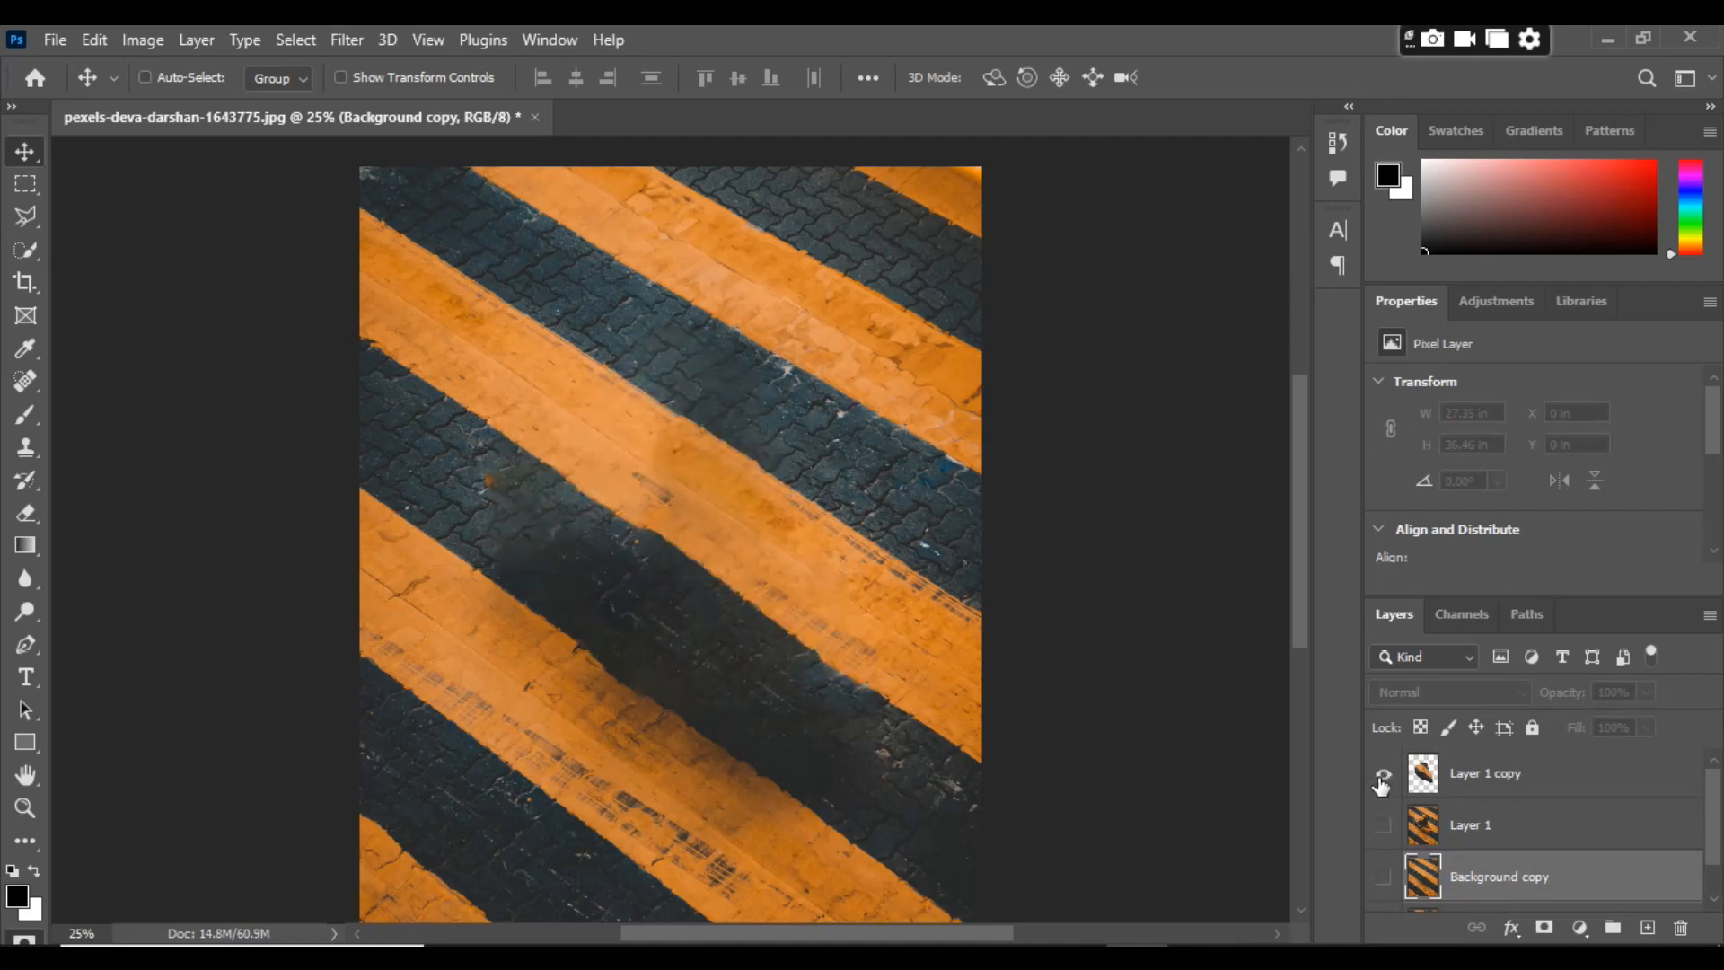
left_click(1383, 774)
left_click(1381, 779)
left_click(1381, 780)
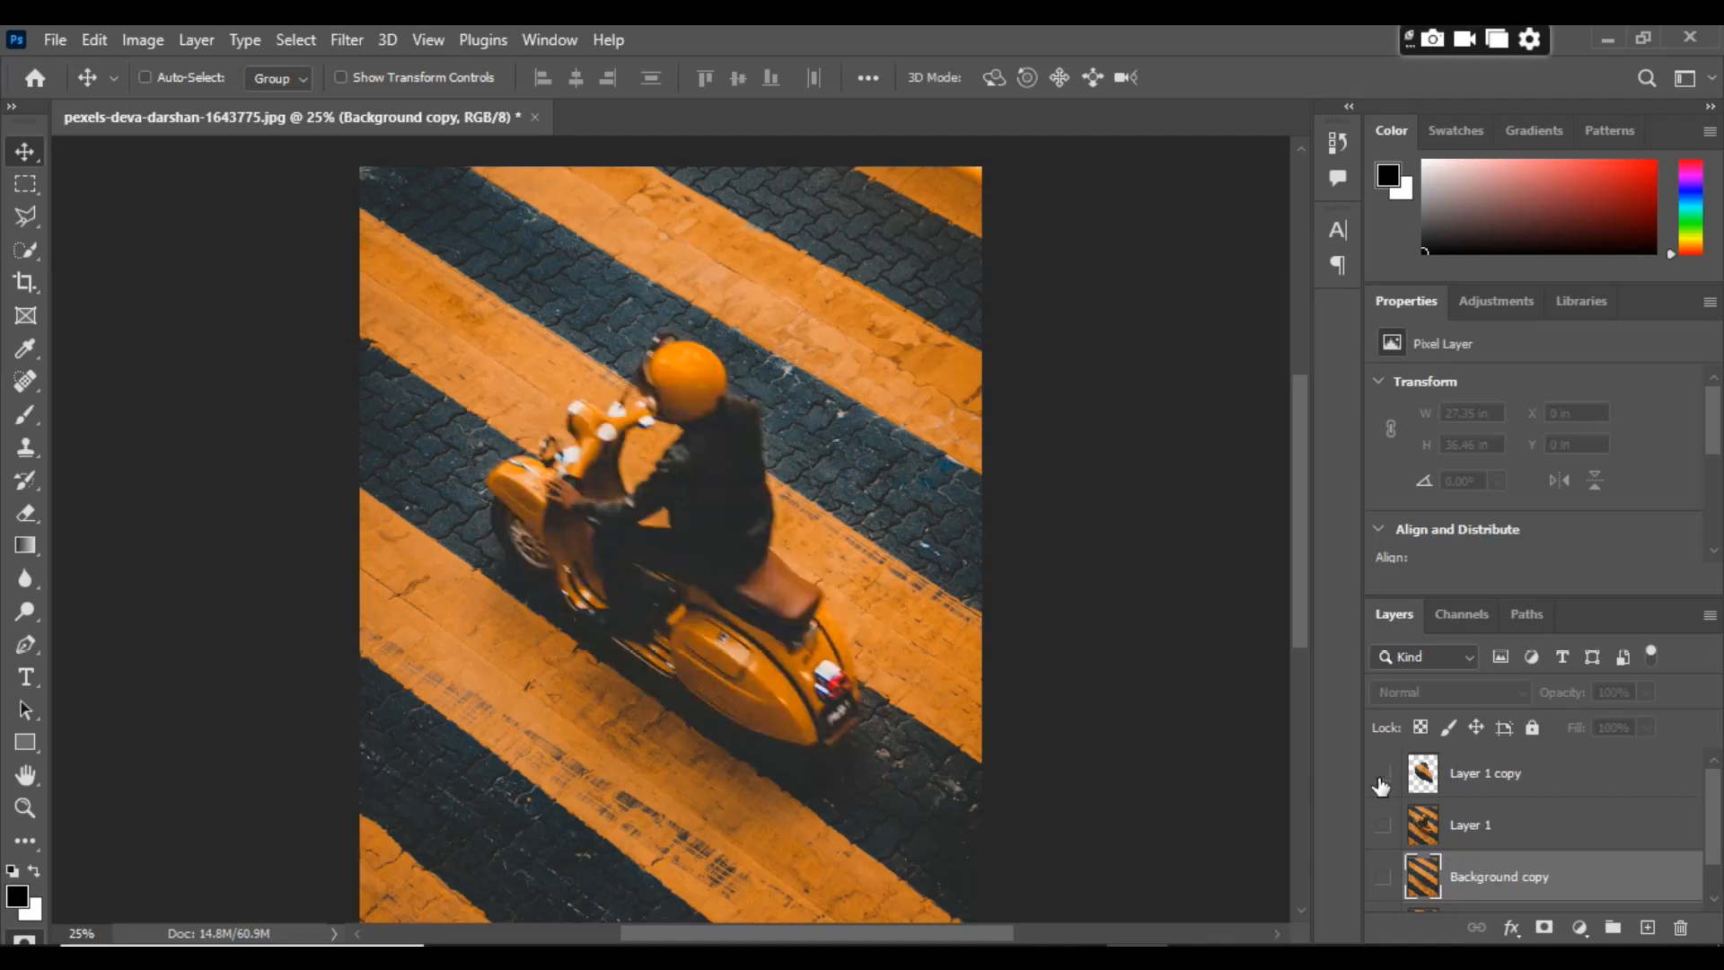
left_click(1383, 776)
left_click(1383, 776)
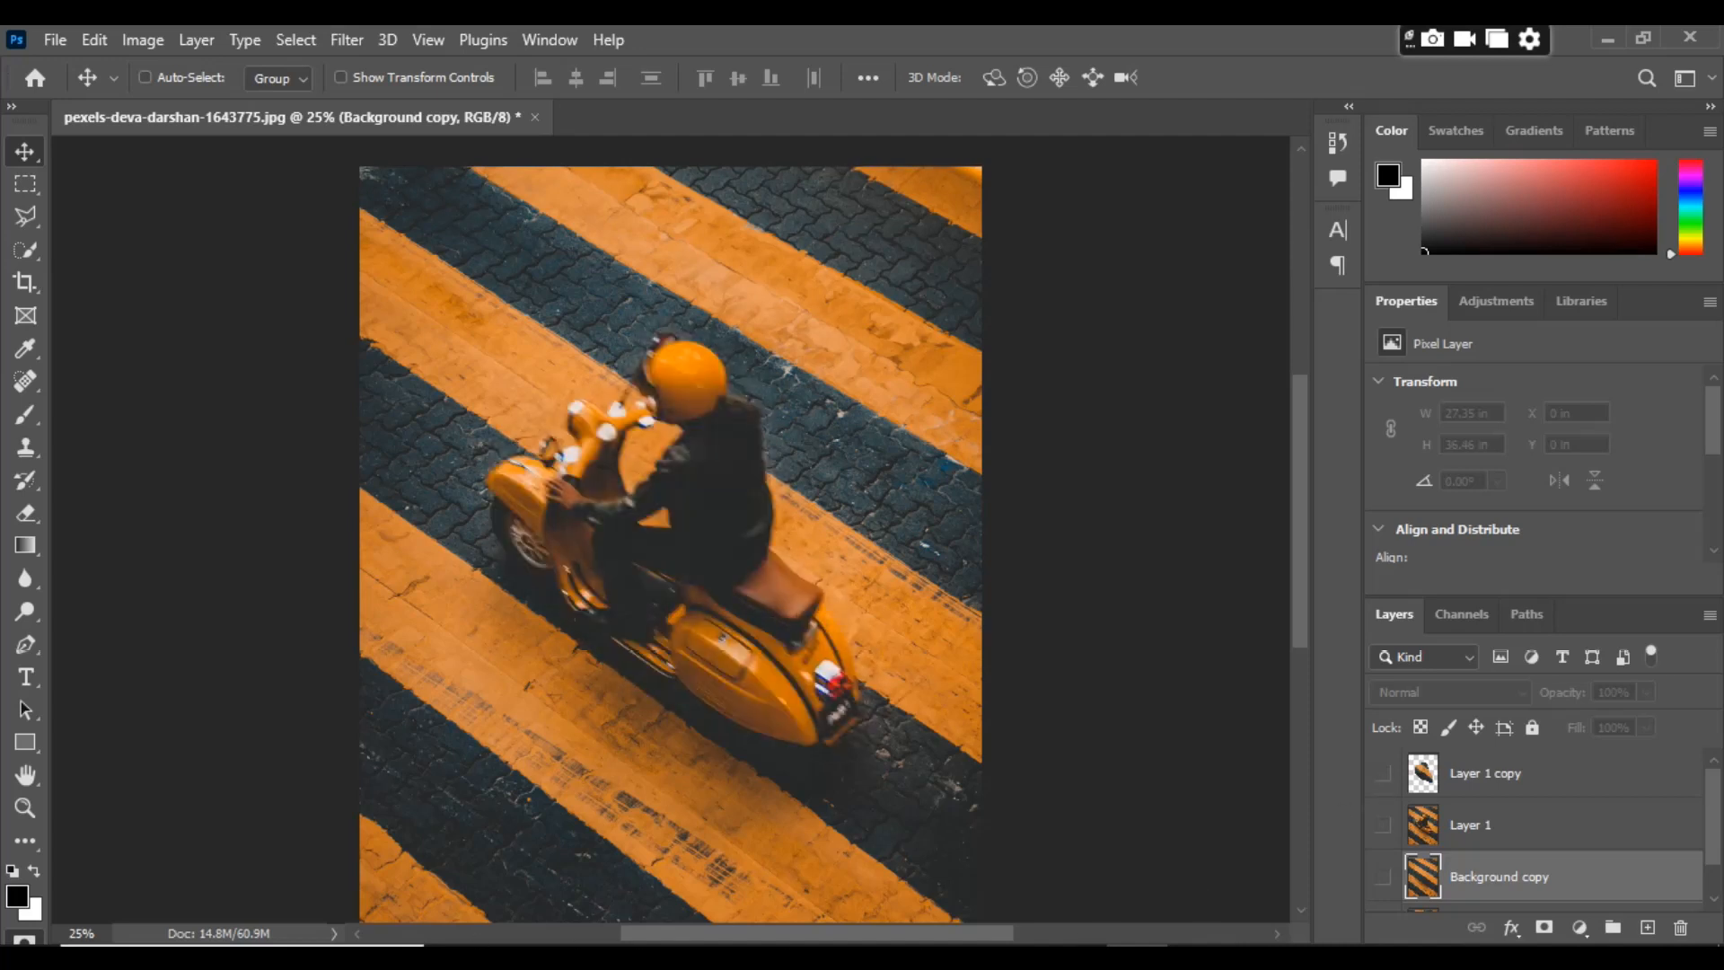